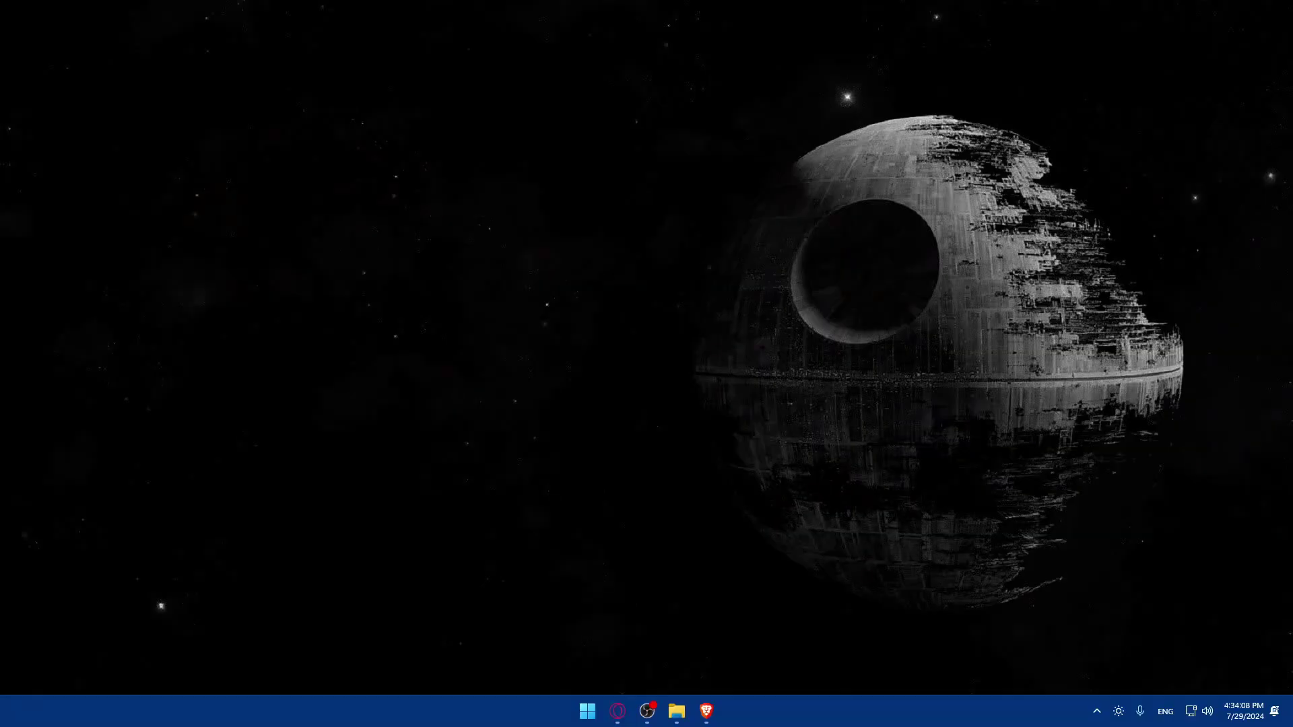
Launch Brave and load wix.com and shopify.com in two tabs.
left_click(706, 710)
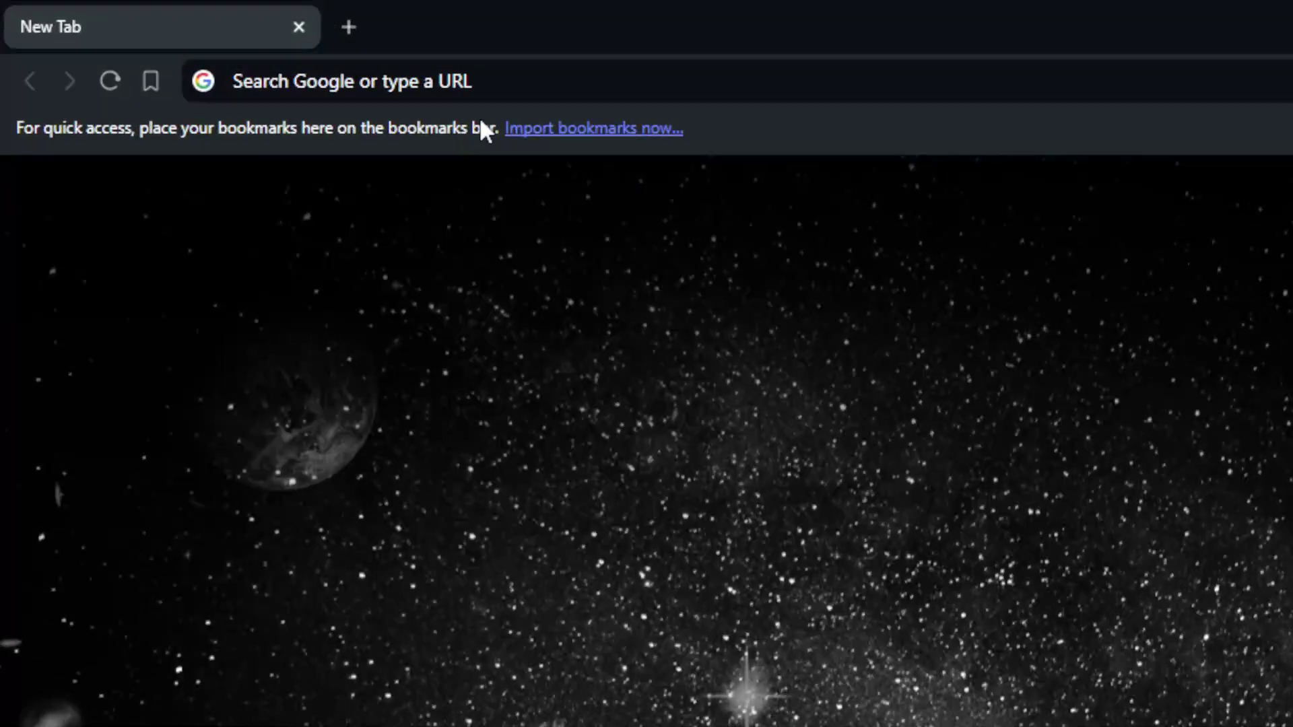
left_click(212, 44)
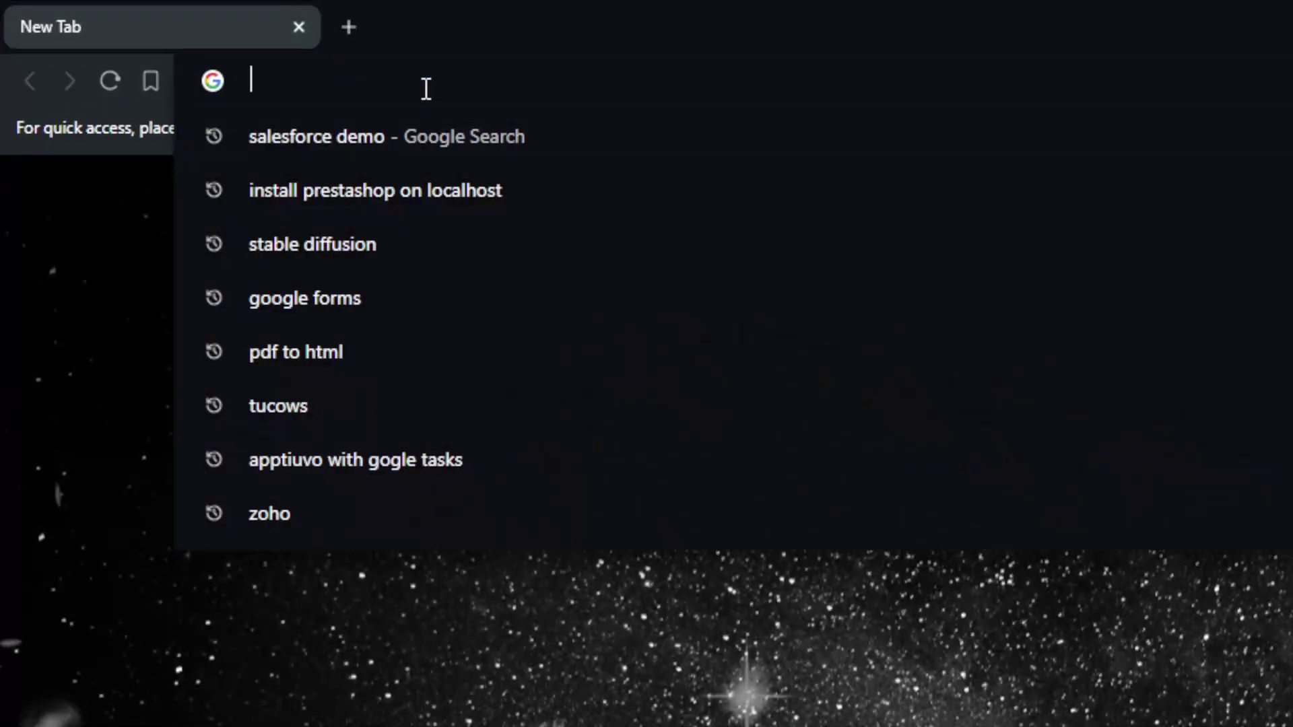
type("wix.c")
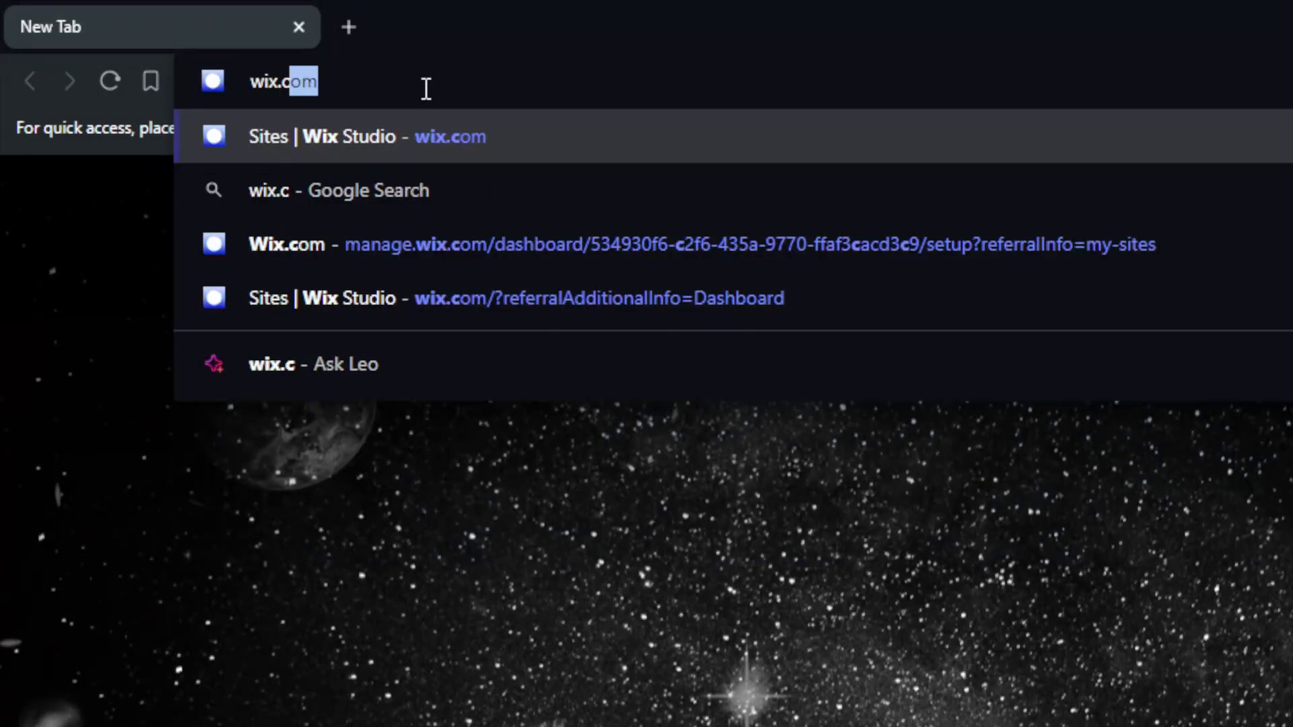
key("Return")
key("ctrl+t")
type("shop")
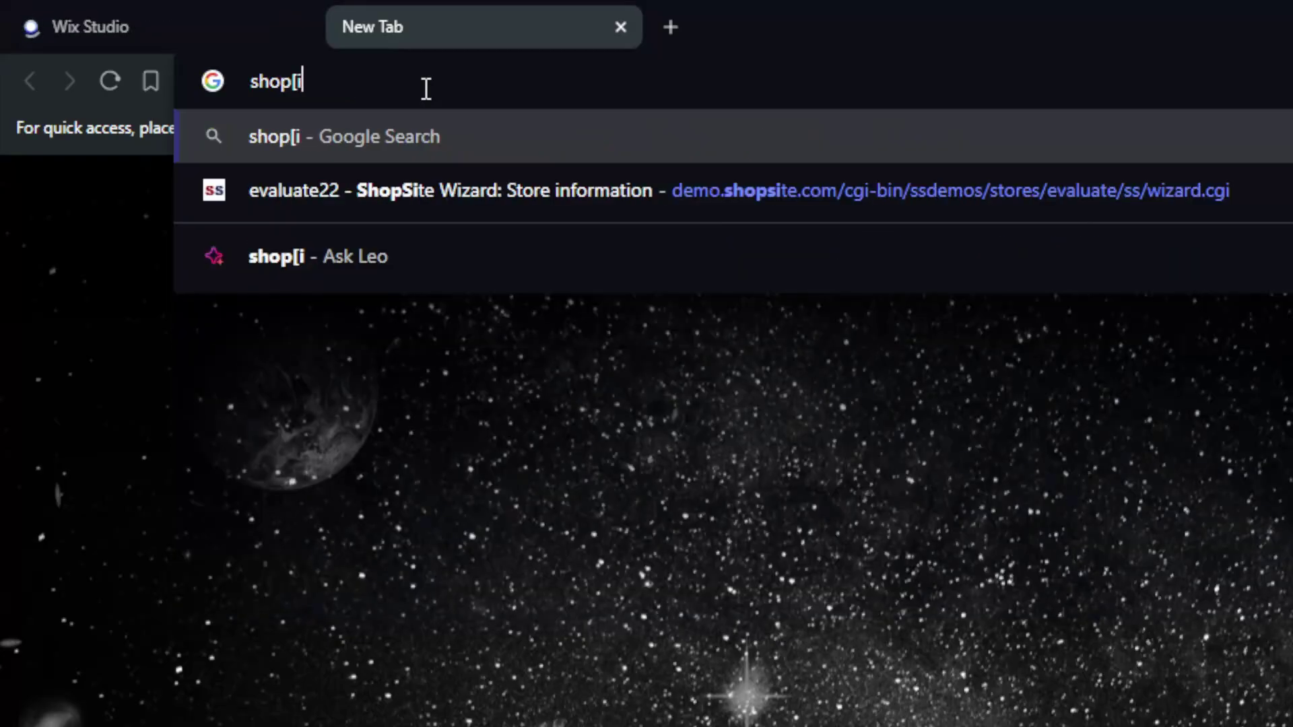
type("i")
key("Return")
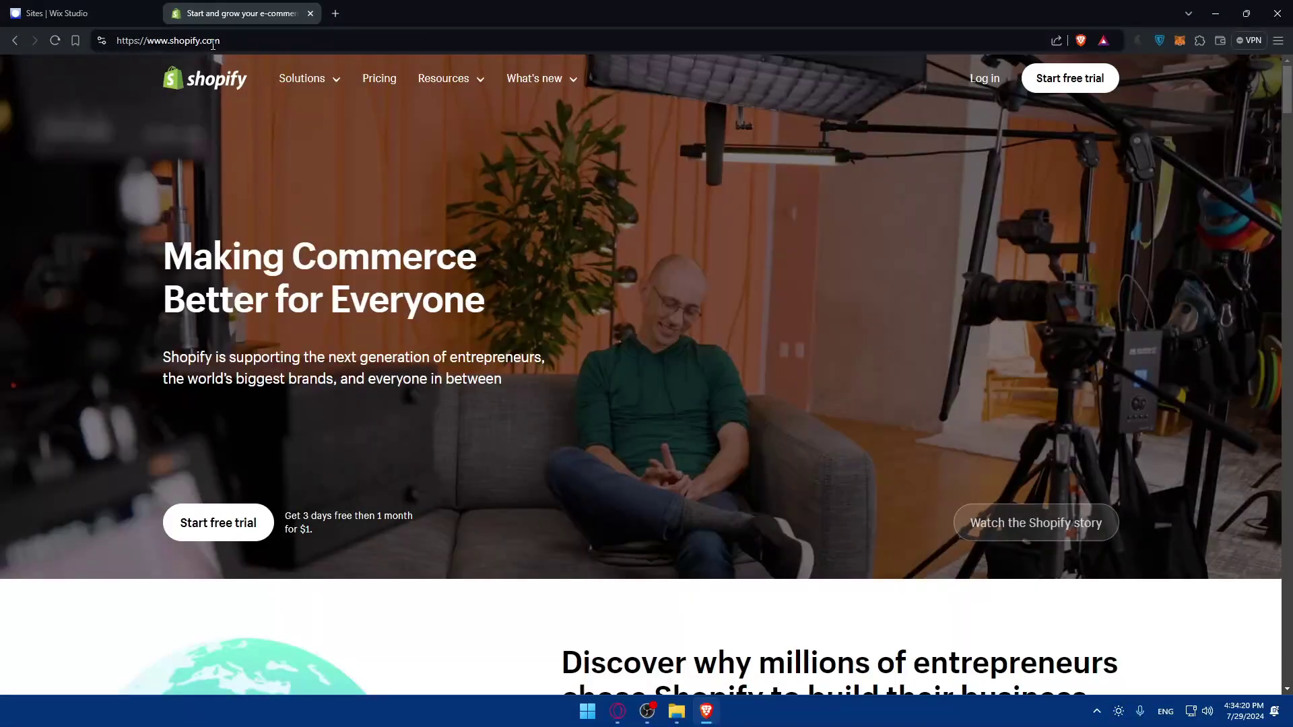
Open a private window with Wix and Shopify loaded in separate tabs.
key("ctrl+shift+n")
type("wix.com")
key("Return")
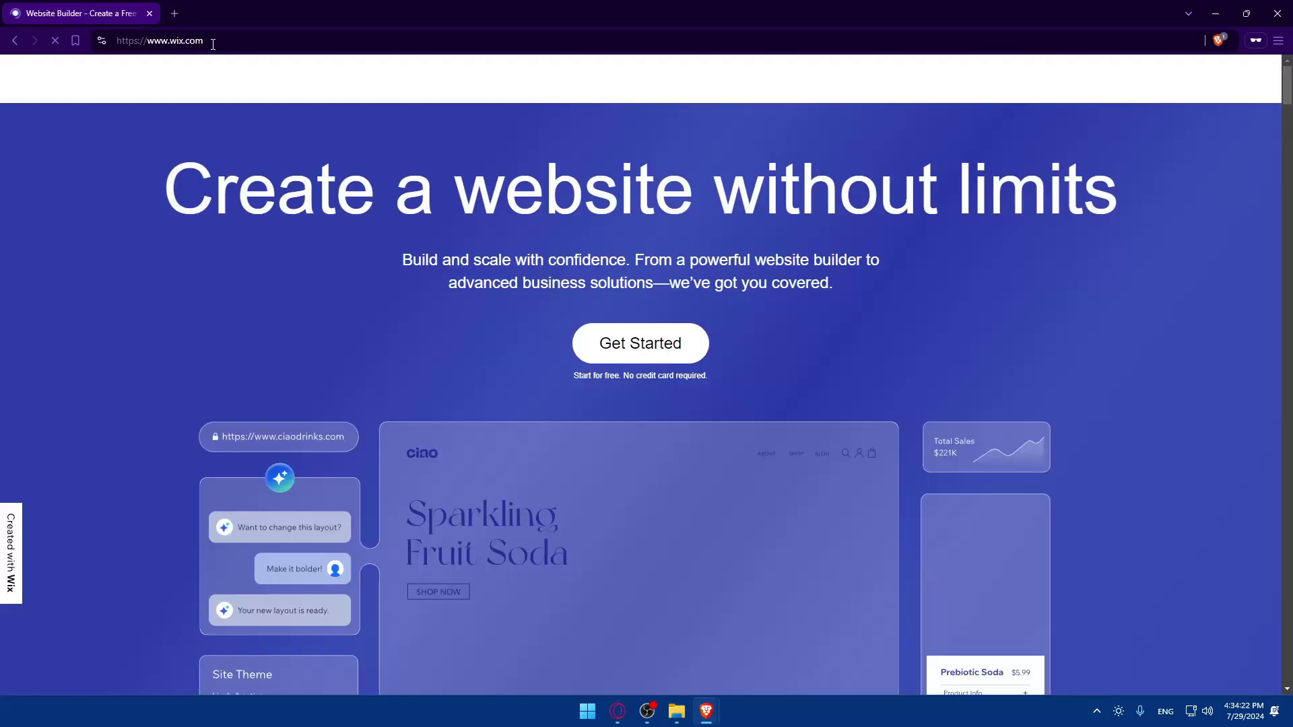
key("ctrl+t")
type("s")
key("Return")
Go to the Wix sign-in page and the Shopify login page, then close the private window.
key("ctrl+shift+Tab")
left_click(1141, 80)
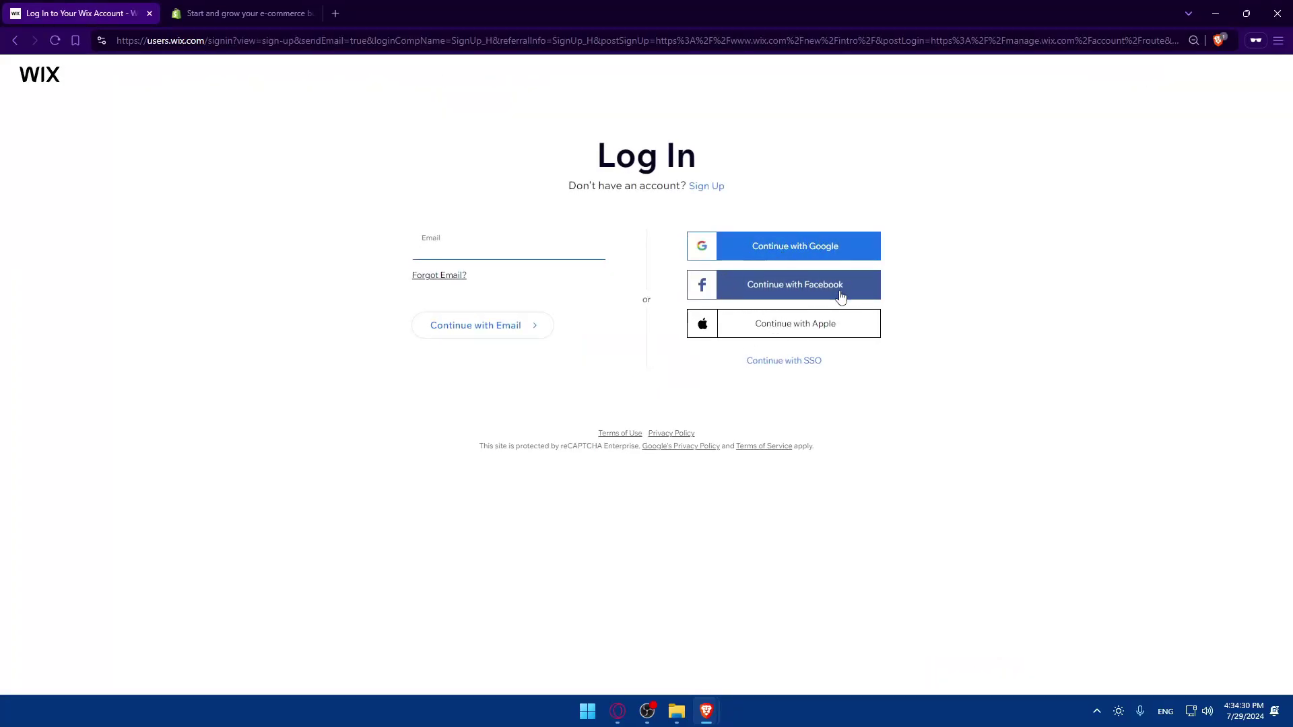
left_click(236, 13)
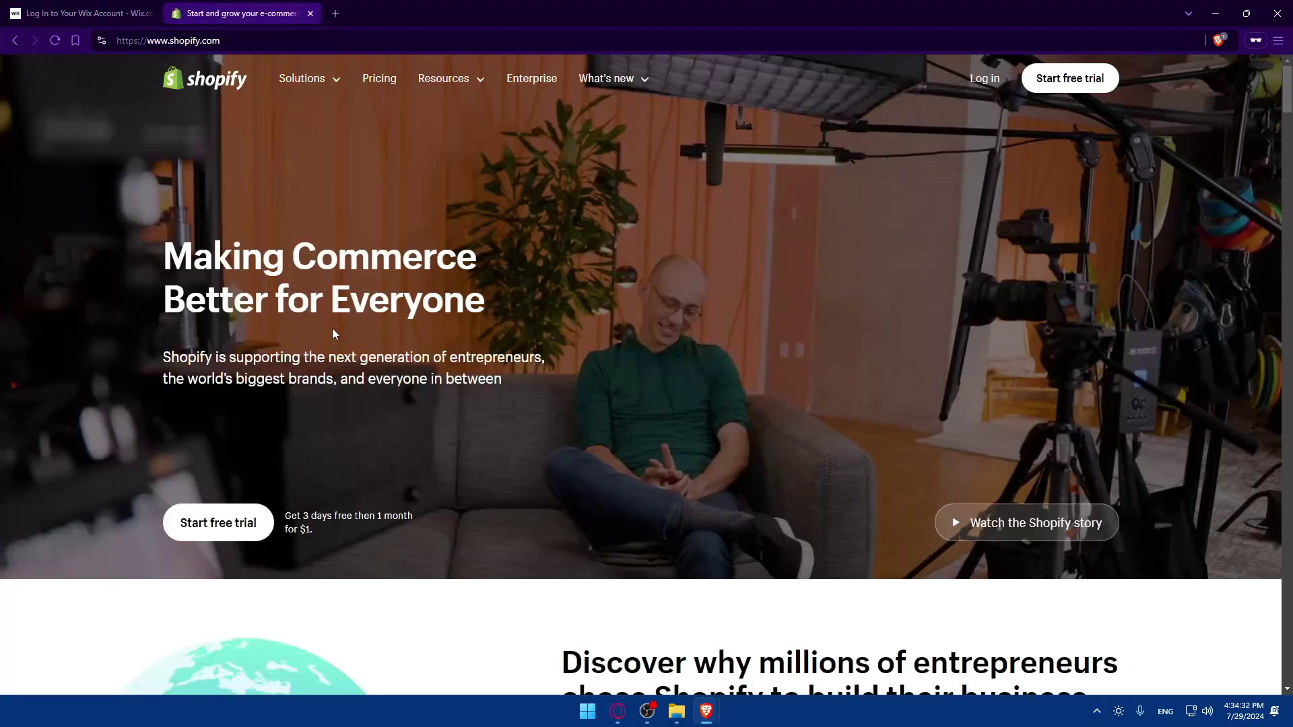
left_click(990, 83)
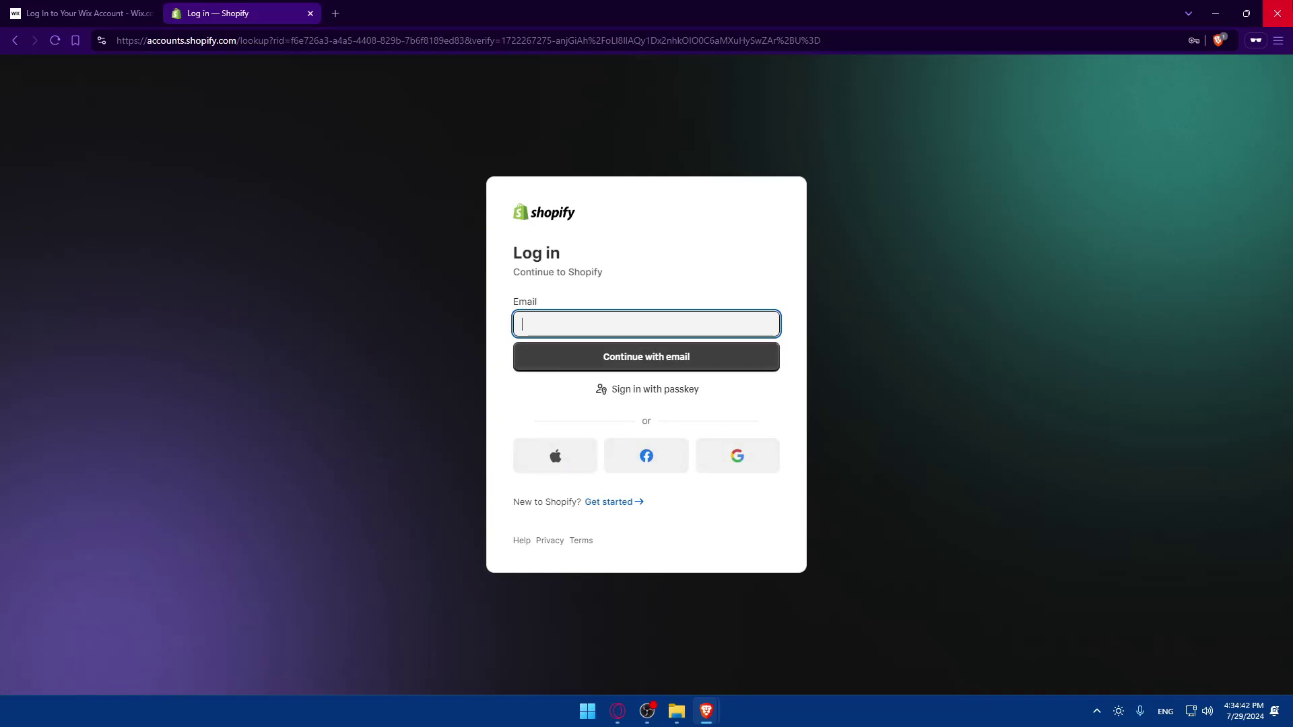
left_click(1277, 13)
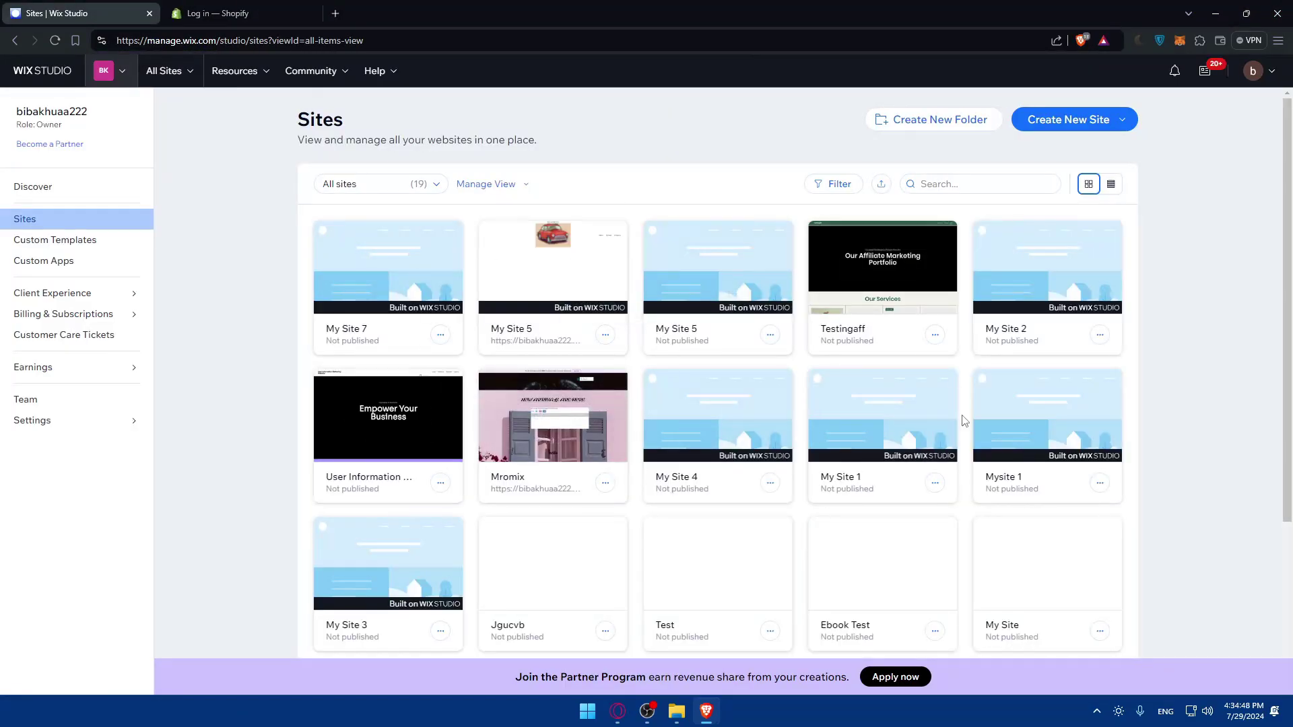
Continue to Shopify with the saved account and show the list of all stores.
left_click(279, 6)
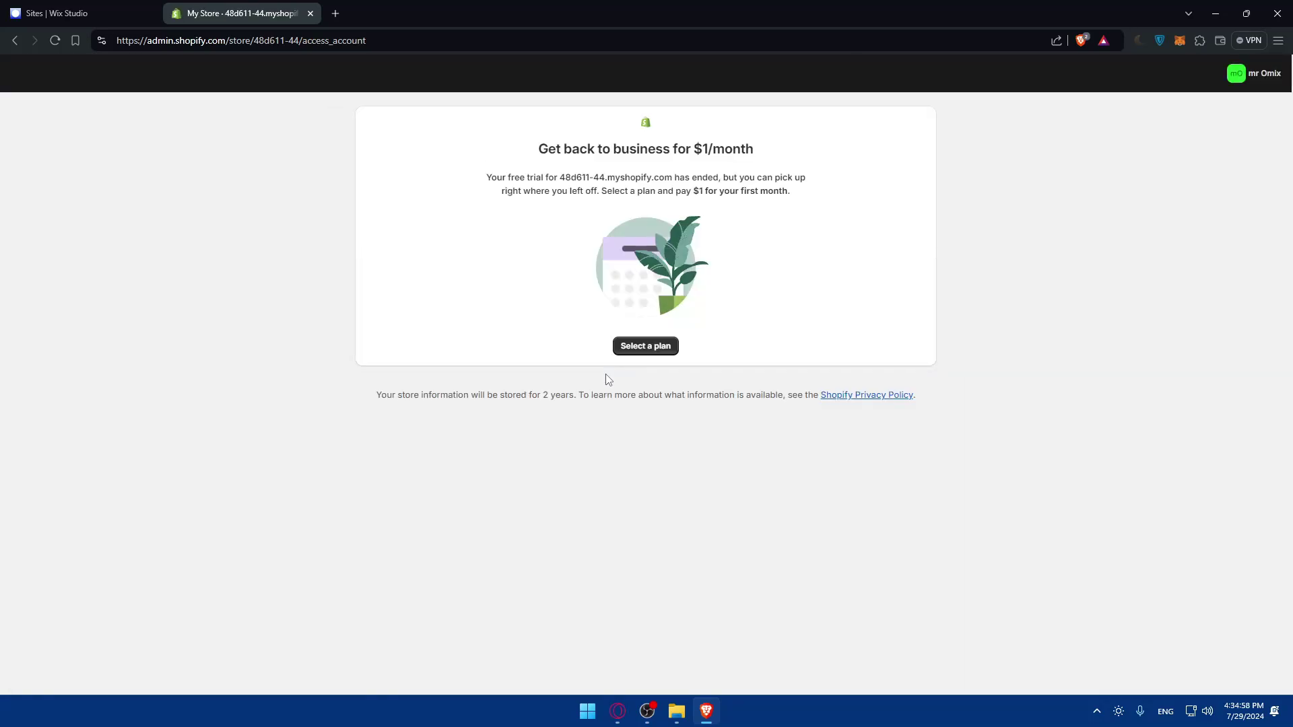
left_click(1242, 75)
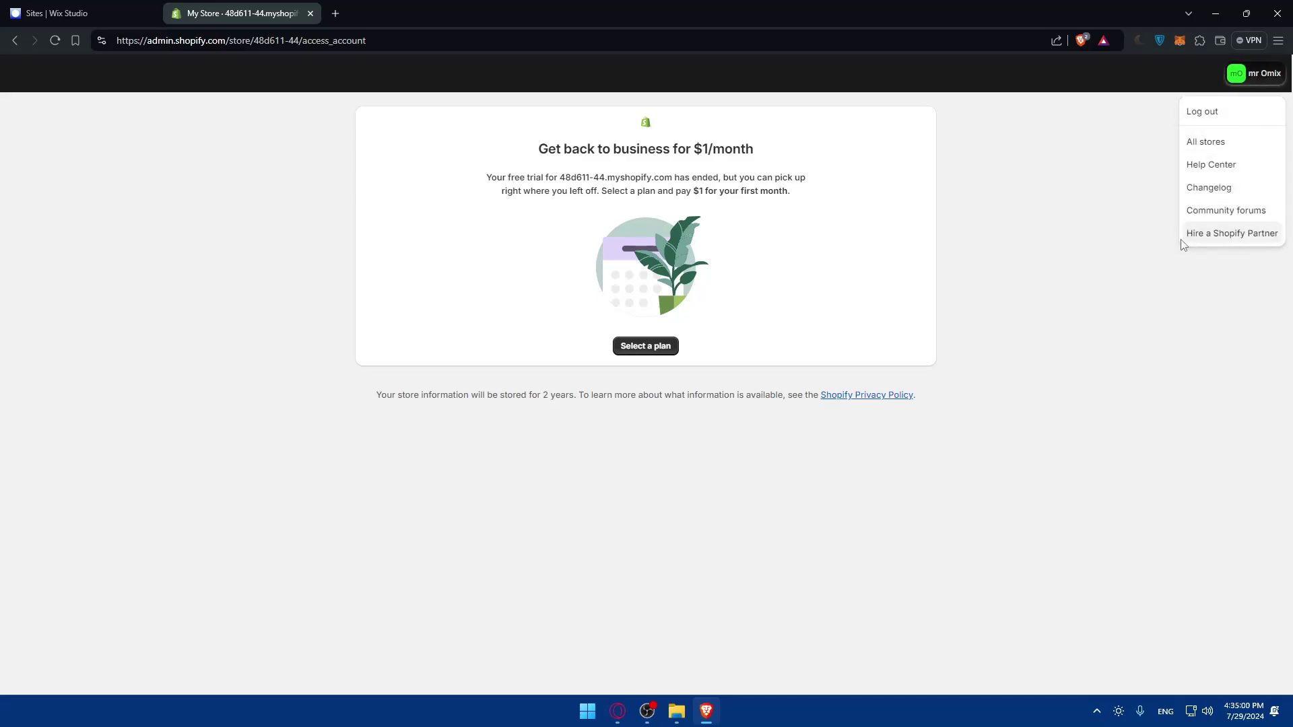
left_click(1211, 139)
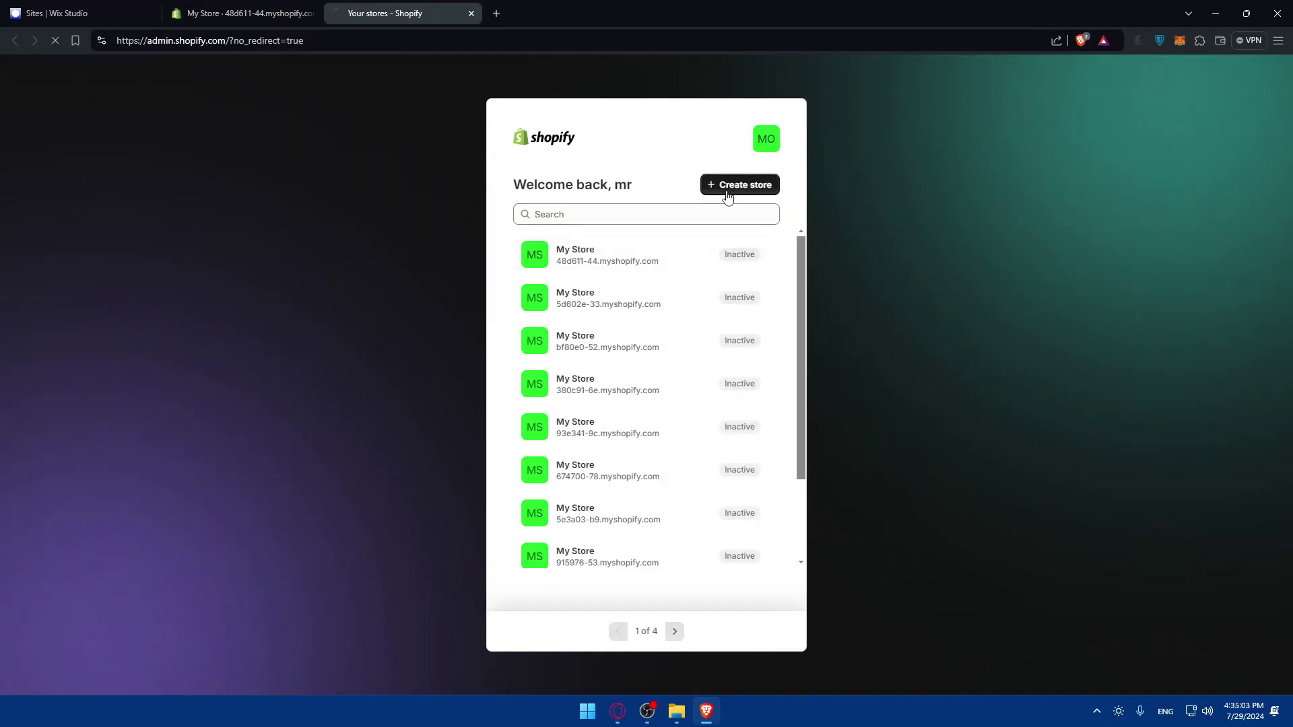
Create a new store with Morocco as the business location and close the expired store's tab.
left_click(728, 196)
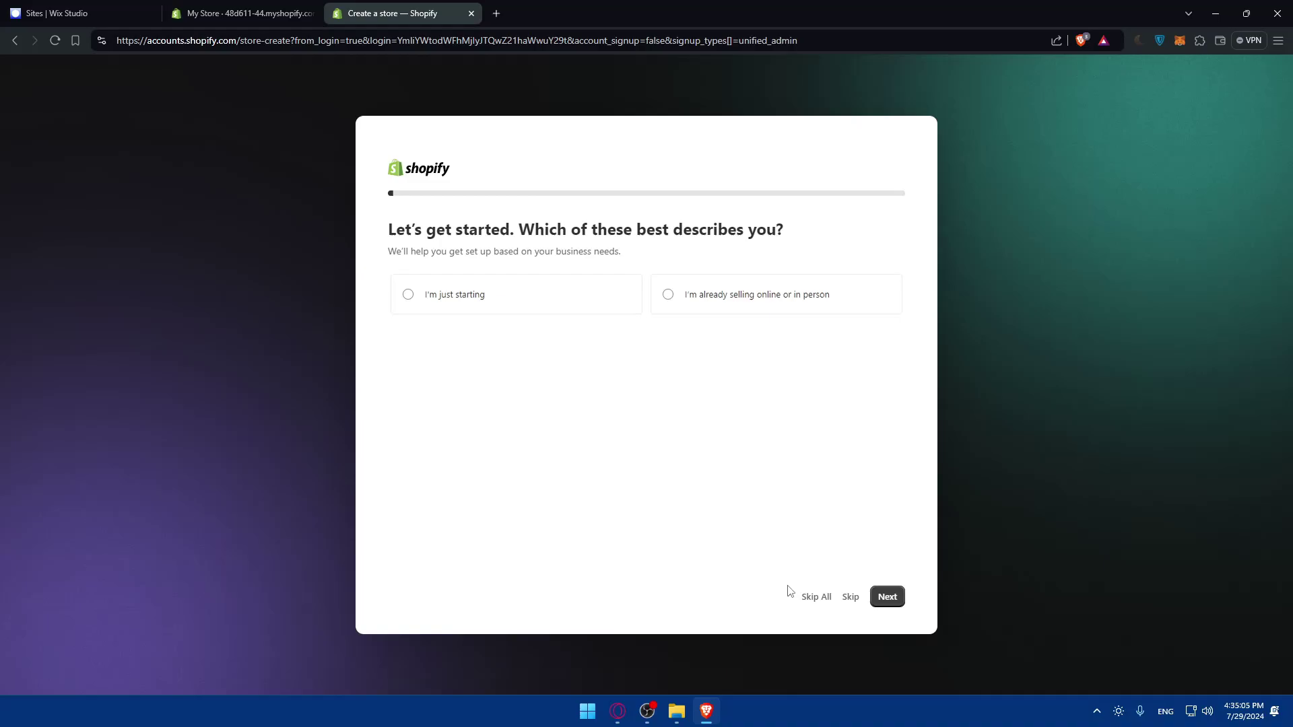
left_click(801, 596)
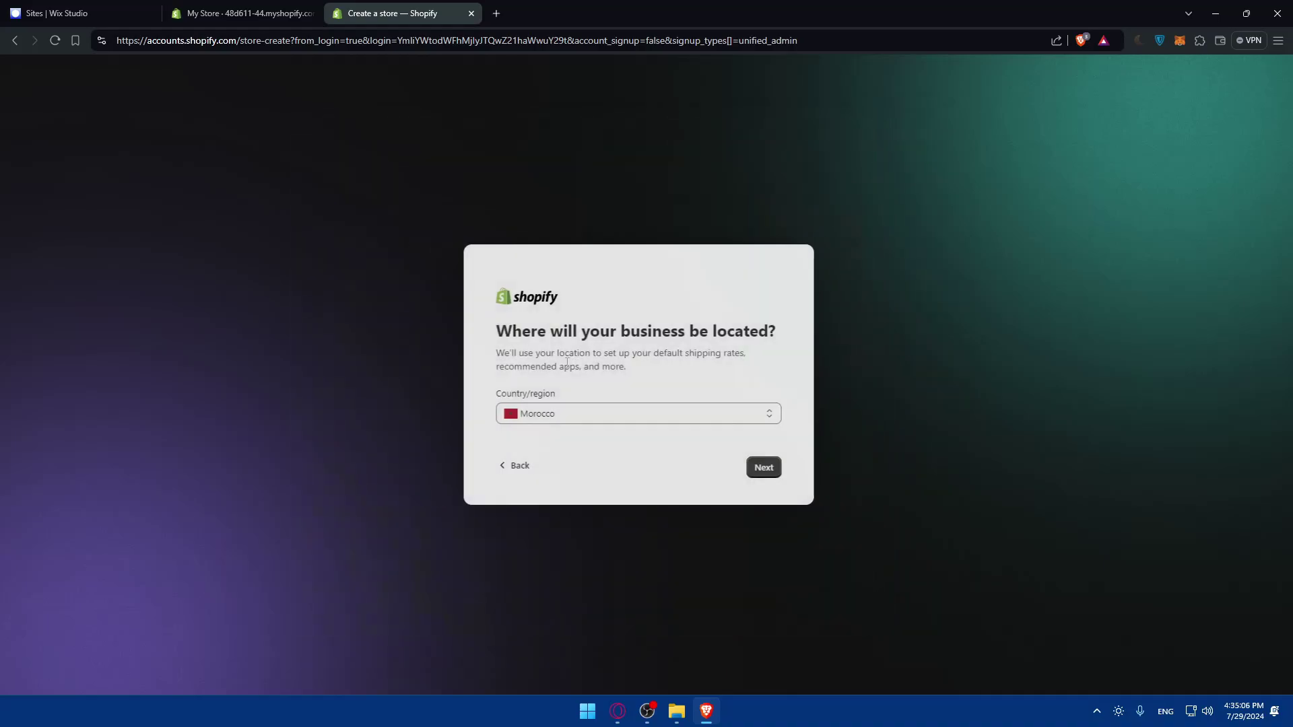
left_click(761, 467)
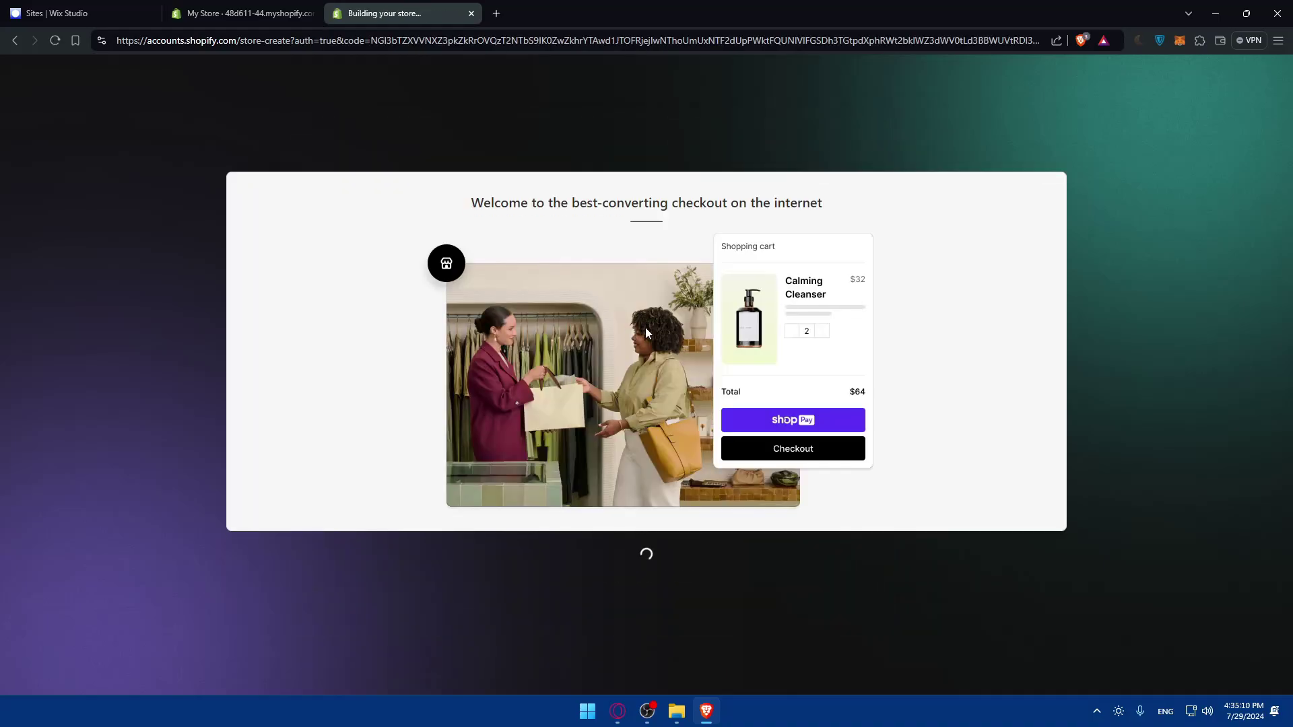
left_click(309, 14)
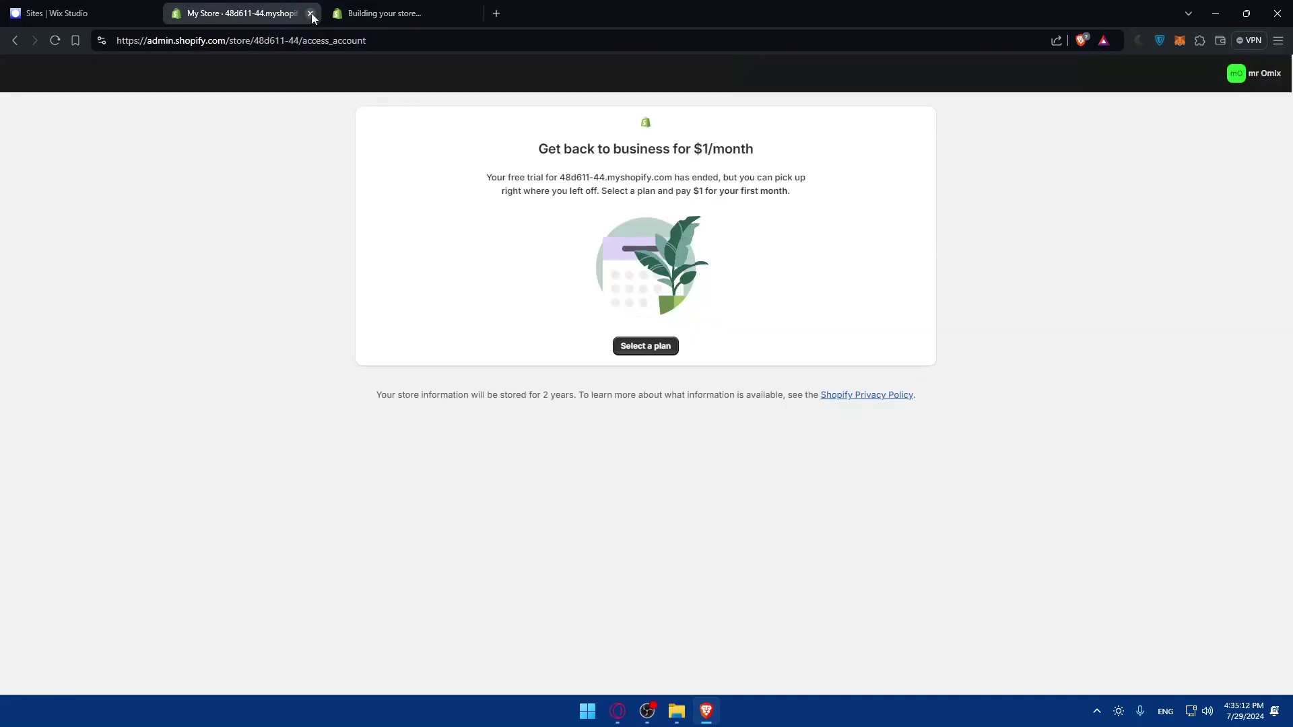
left_click(309, 15)
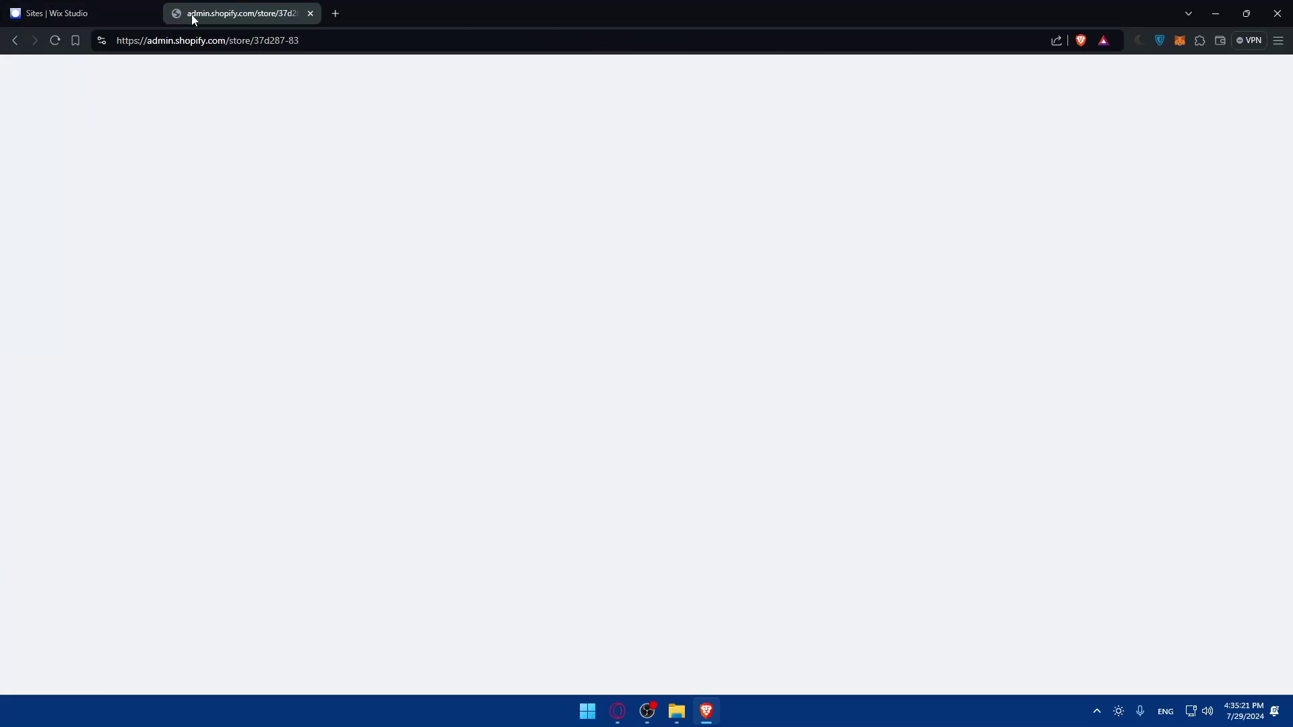
Return to the Wix Studio sites list and open Domains under Billing & Subscriptions.
left_click(53, 14)
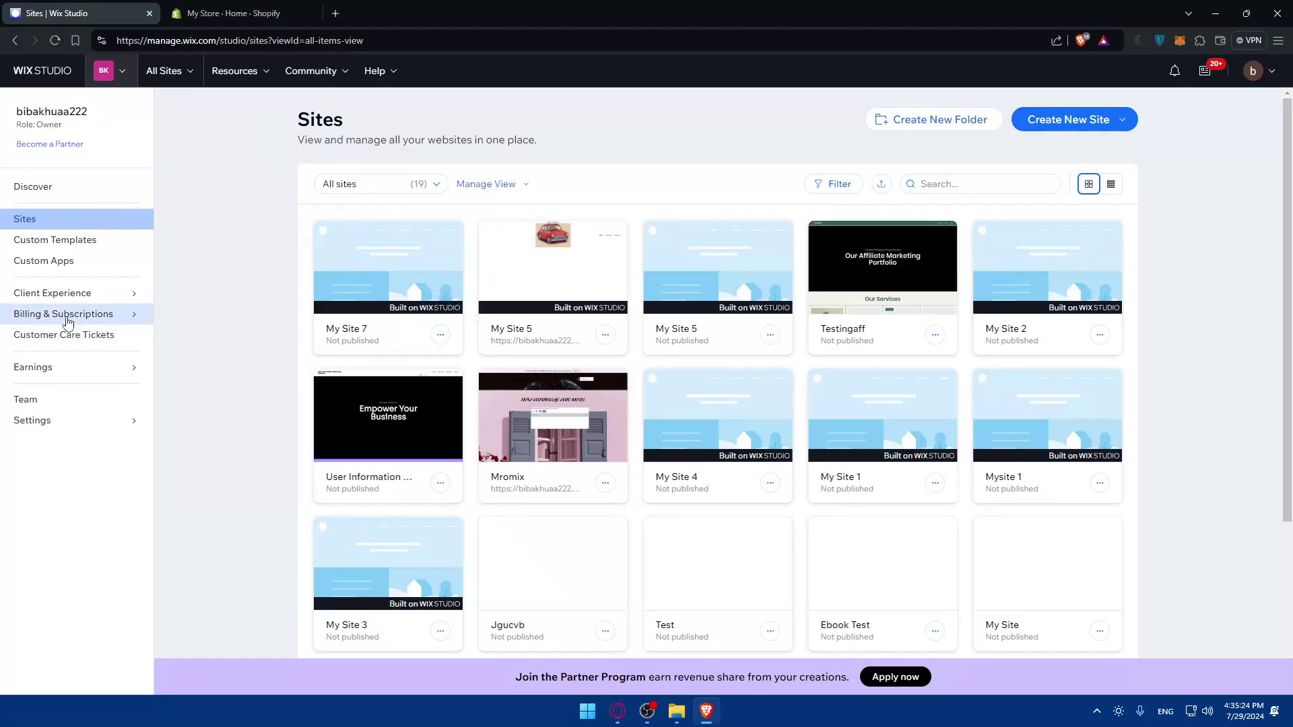
mouse_move(63, 315)
left_click(213, 295)
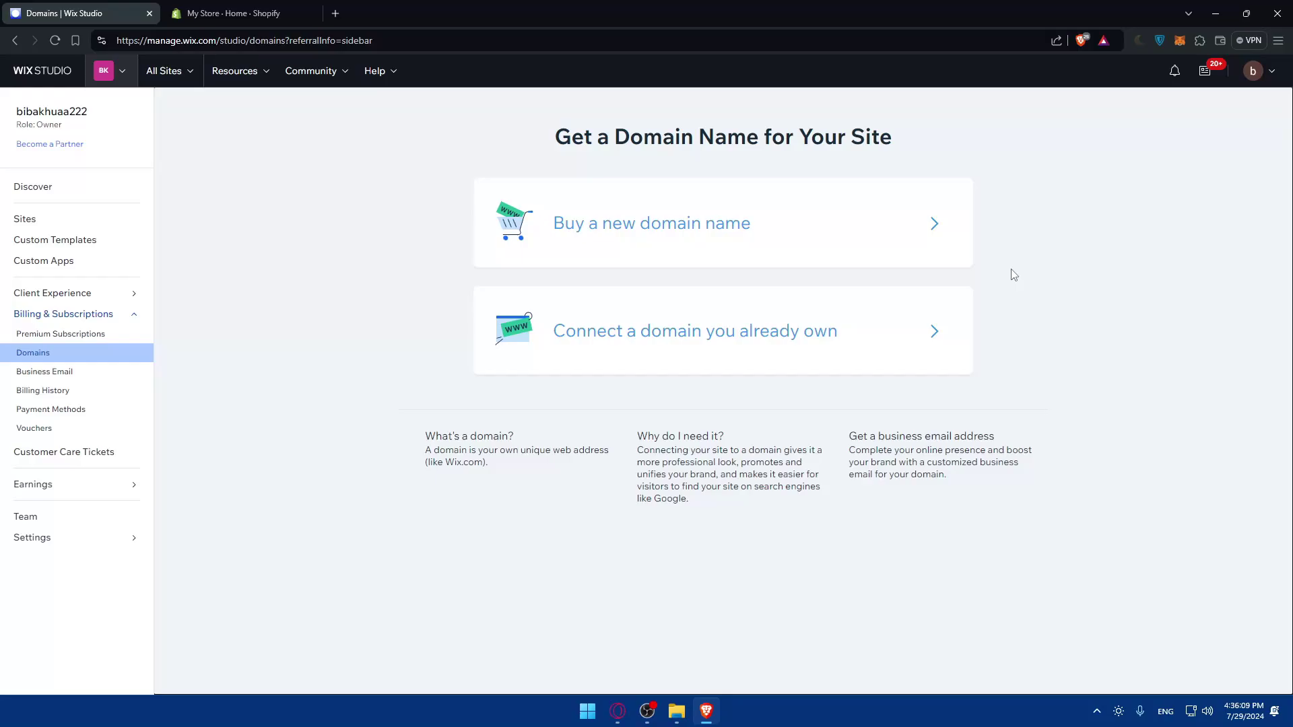
Glance at the new Shopify store's home, then start buying a new domain name in Wix.
left_click(263, 14)
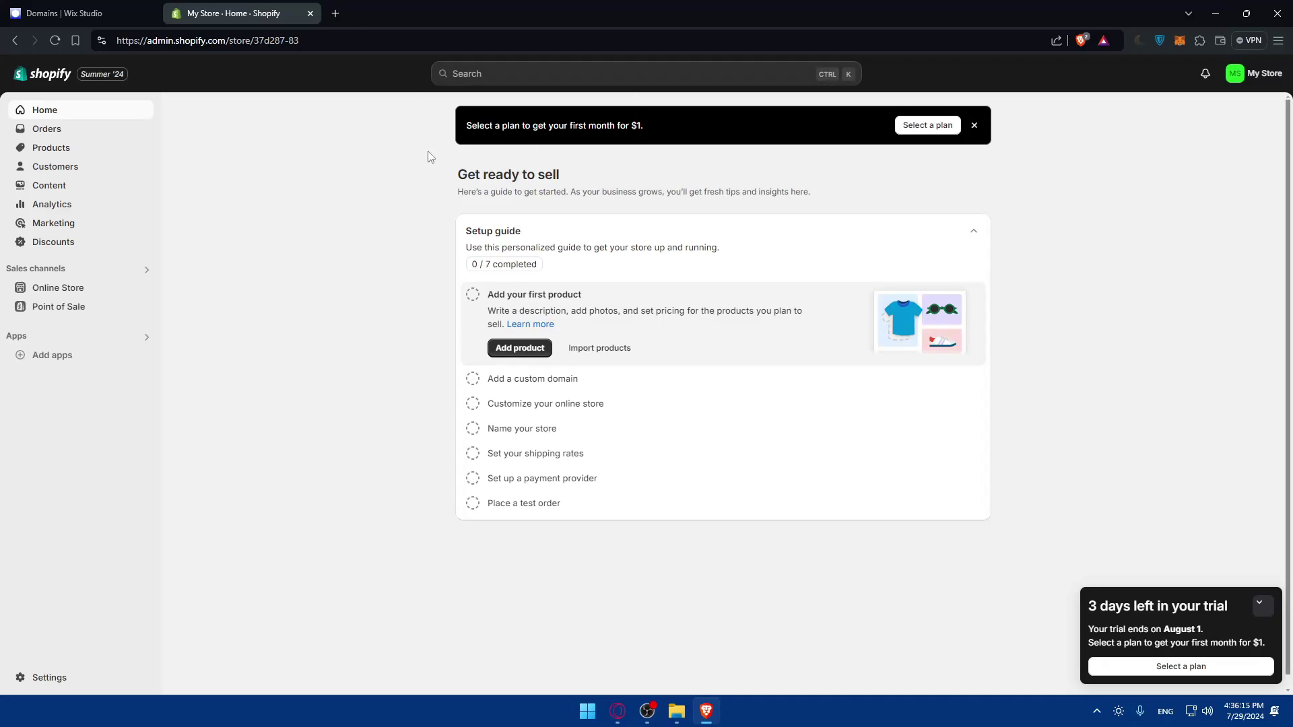
left_click(79, 13)
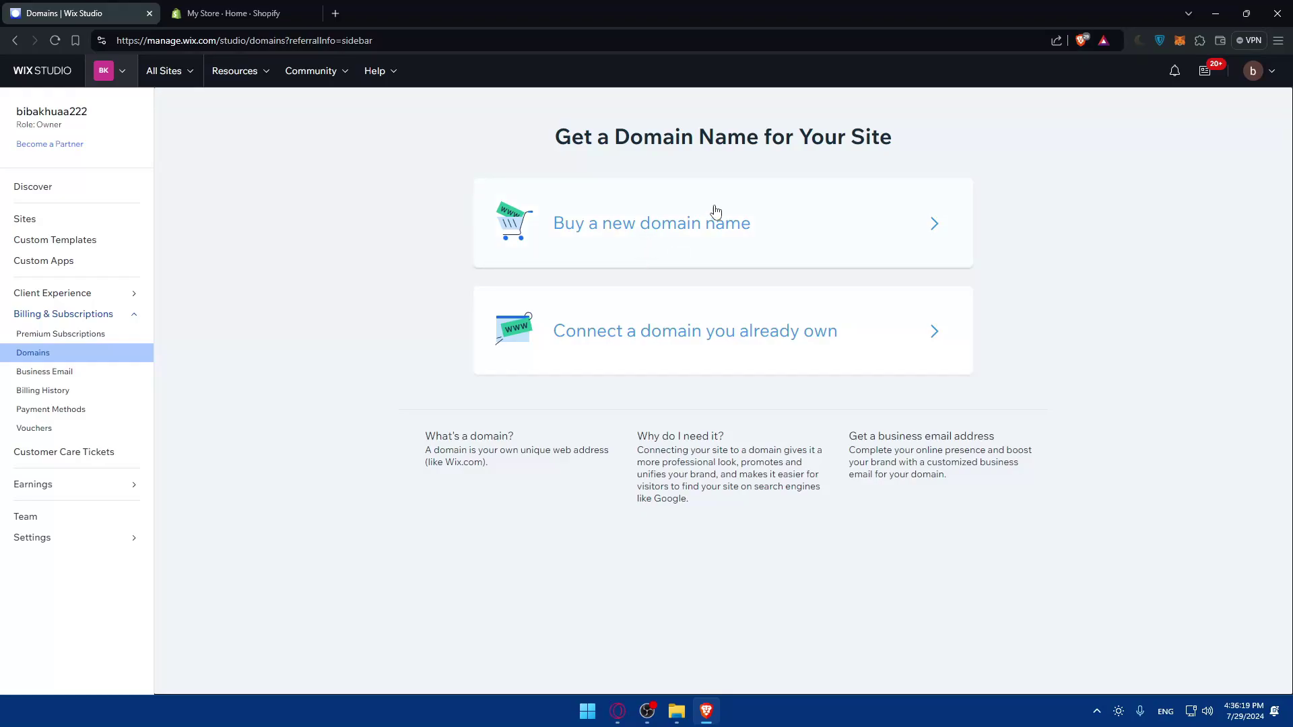
left_click(691, 215)
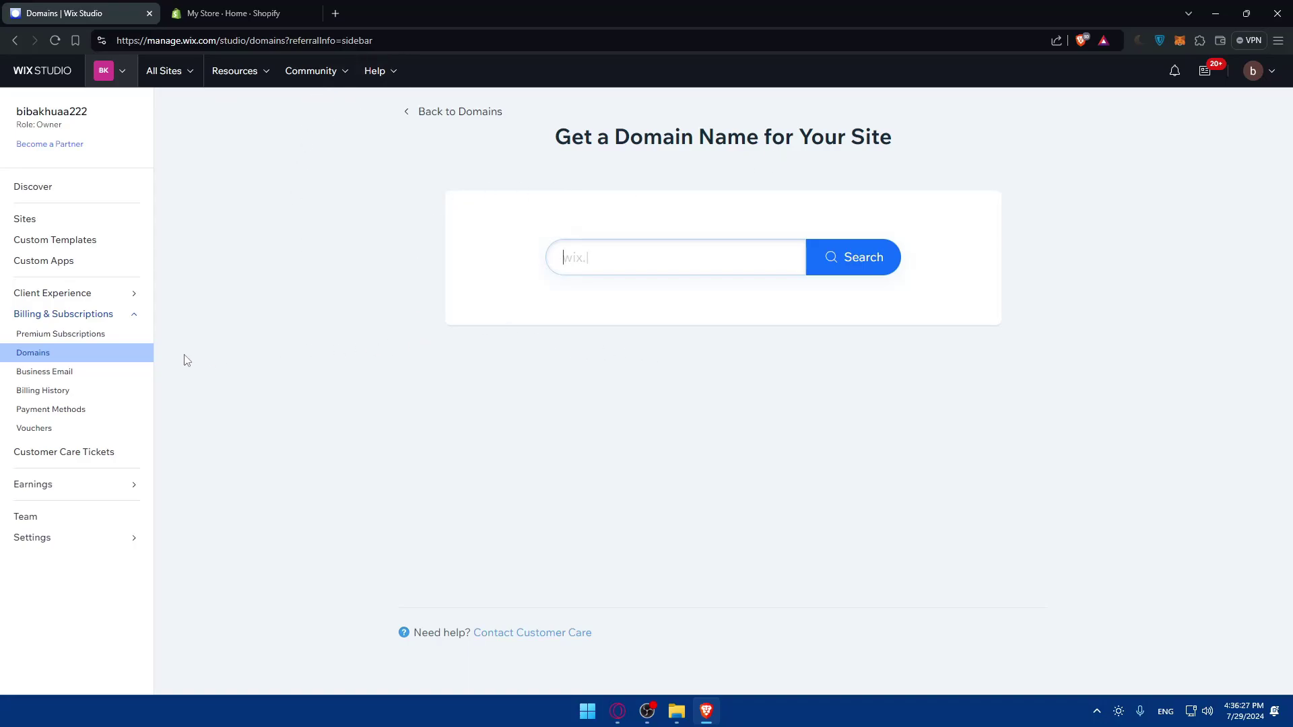
Choose to connect an existing domain and start the upgrade for My Site 5.
left_click(437, 112)
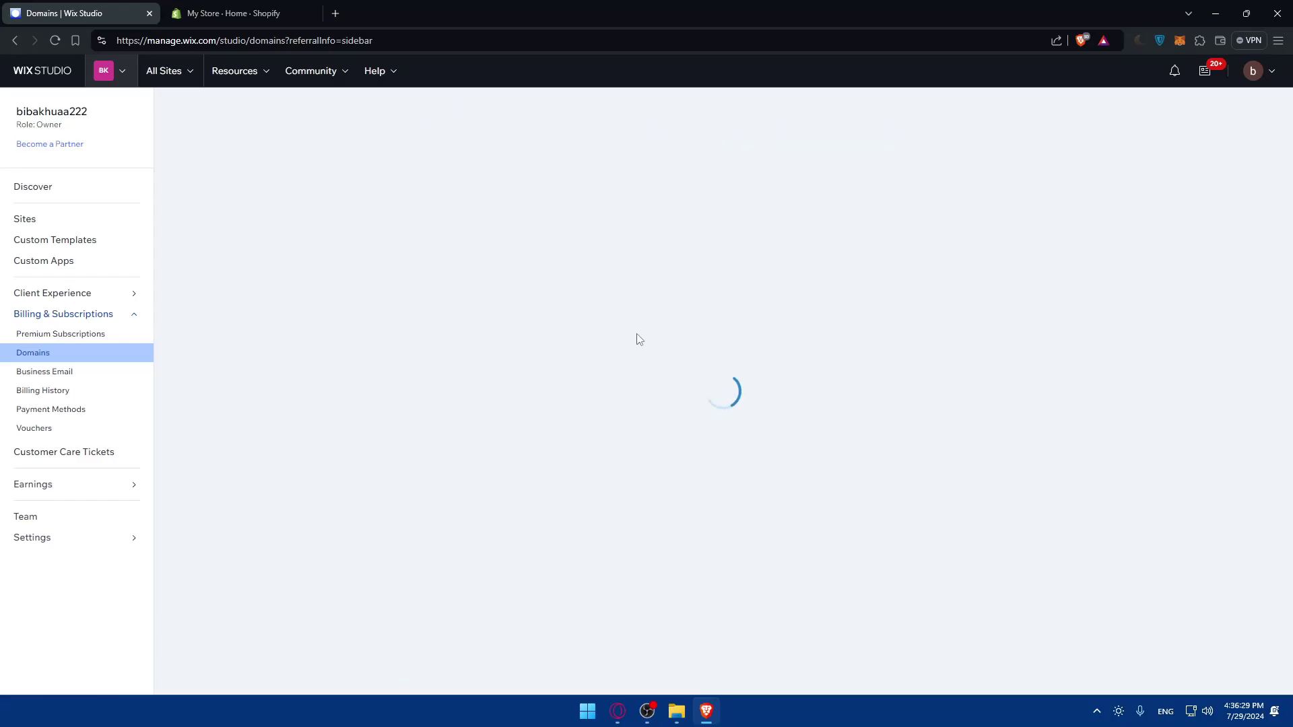
left_click(660, 355)
left_click(724, 369)
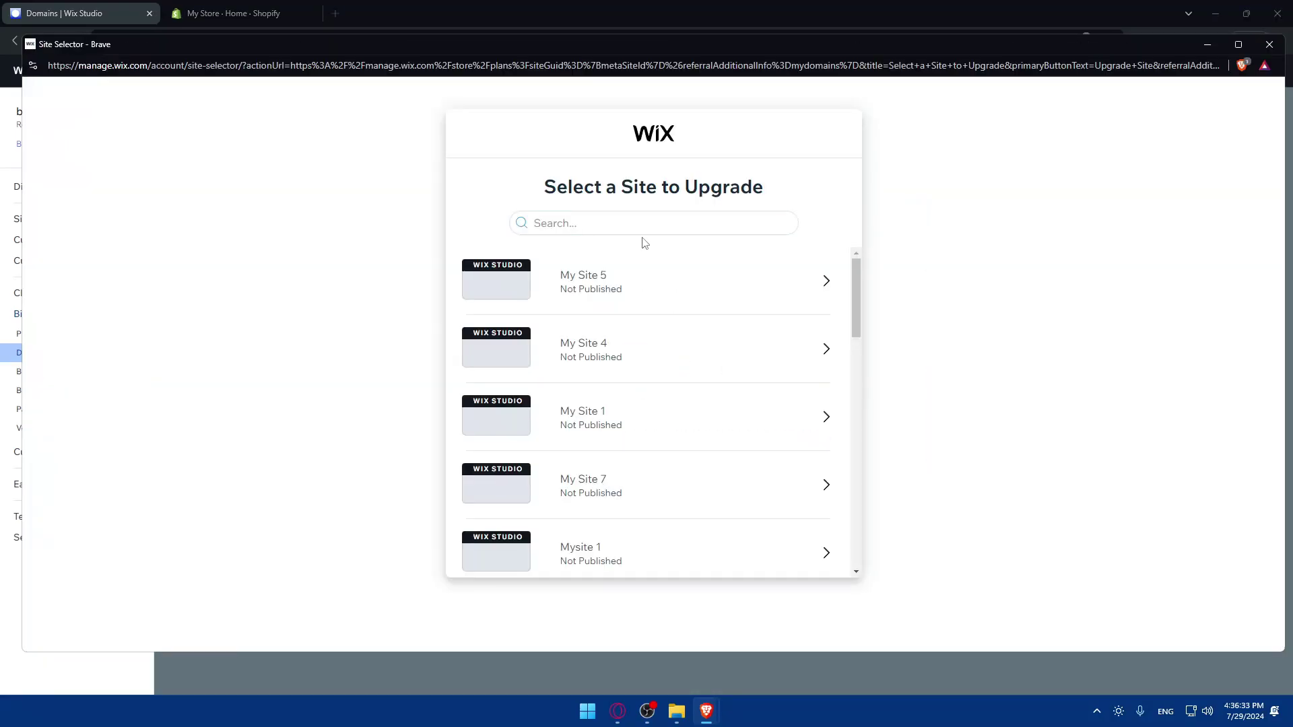
left_click(634, 286)
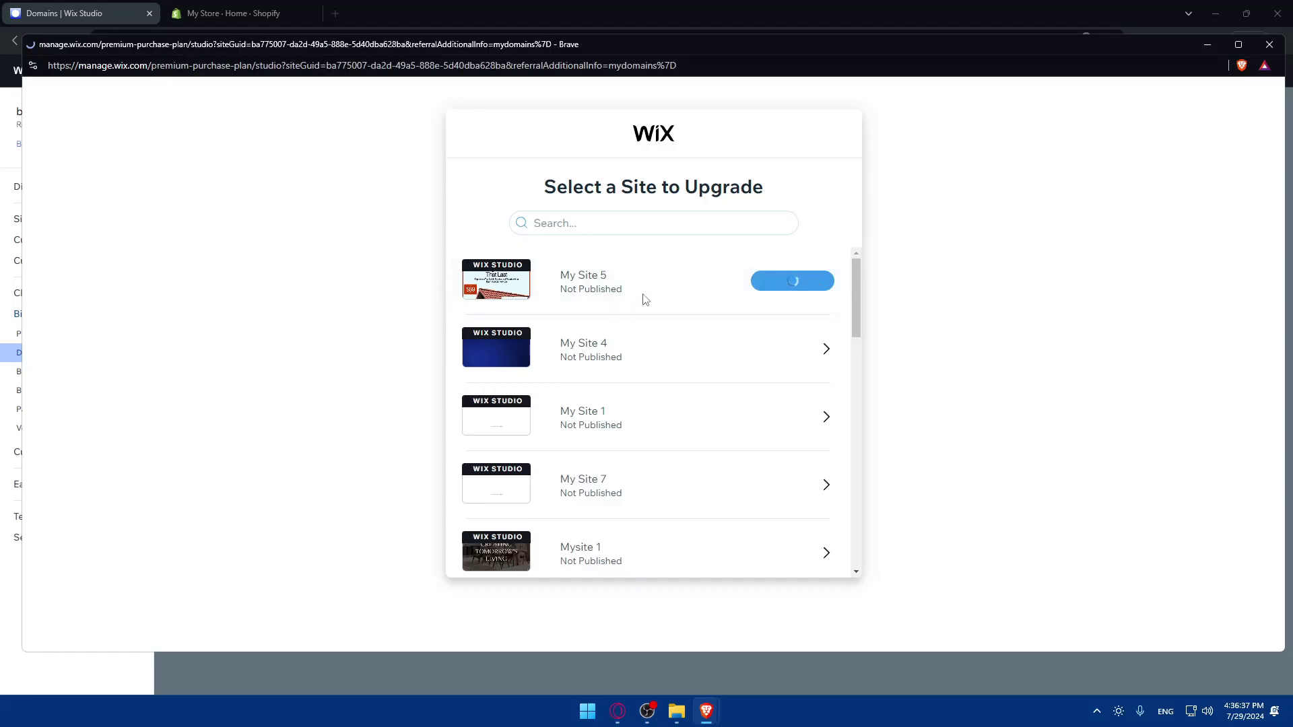
Review the plan prices, noting Basic at US$12/mo with its free domain, and close the pricing window.
scroll(852, 265, "down", 5)
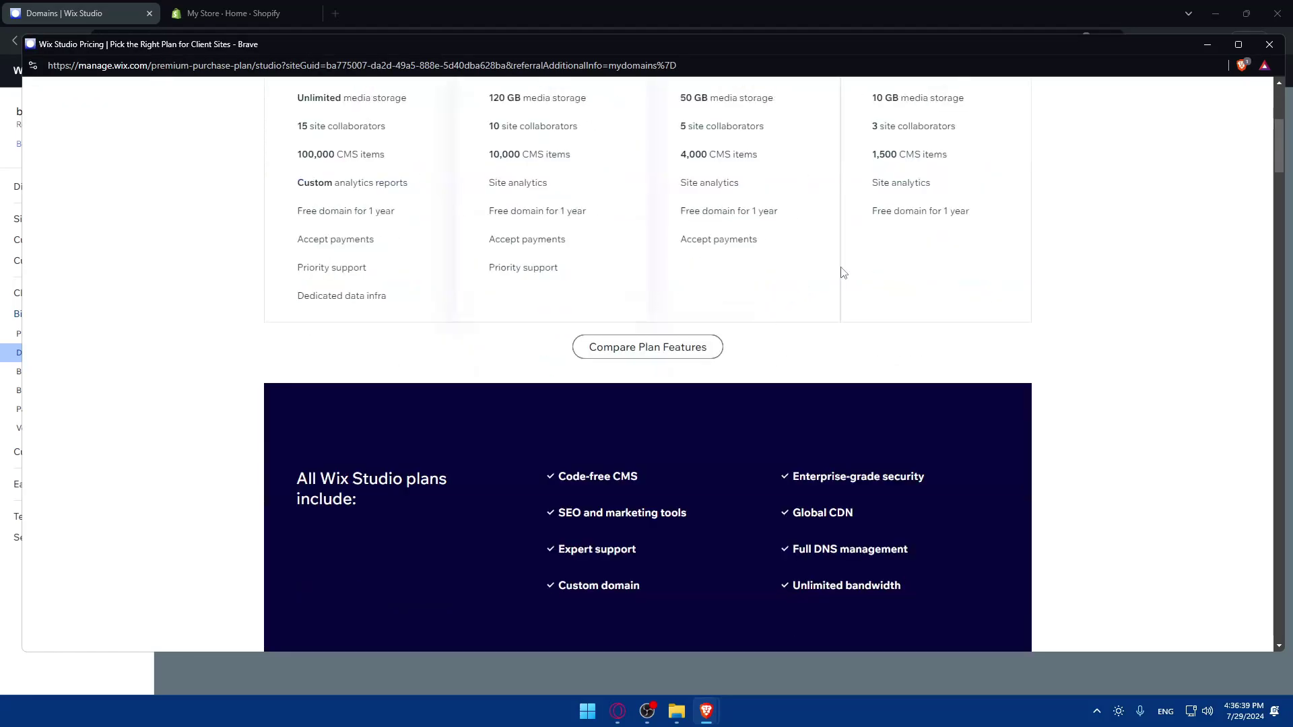
scroll(851, 265, "up", 3)
left_click_drag(973, 256, 916, 254)
left_click(916, 255)
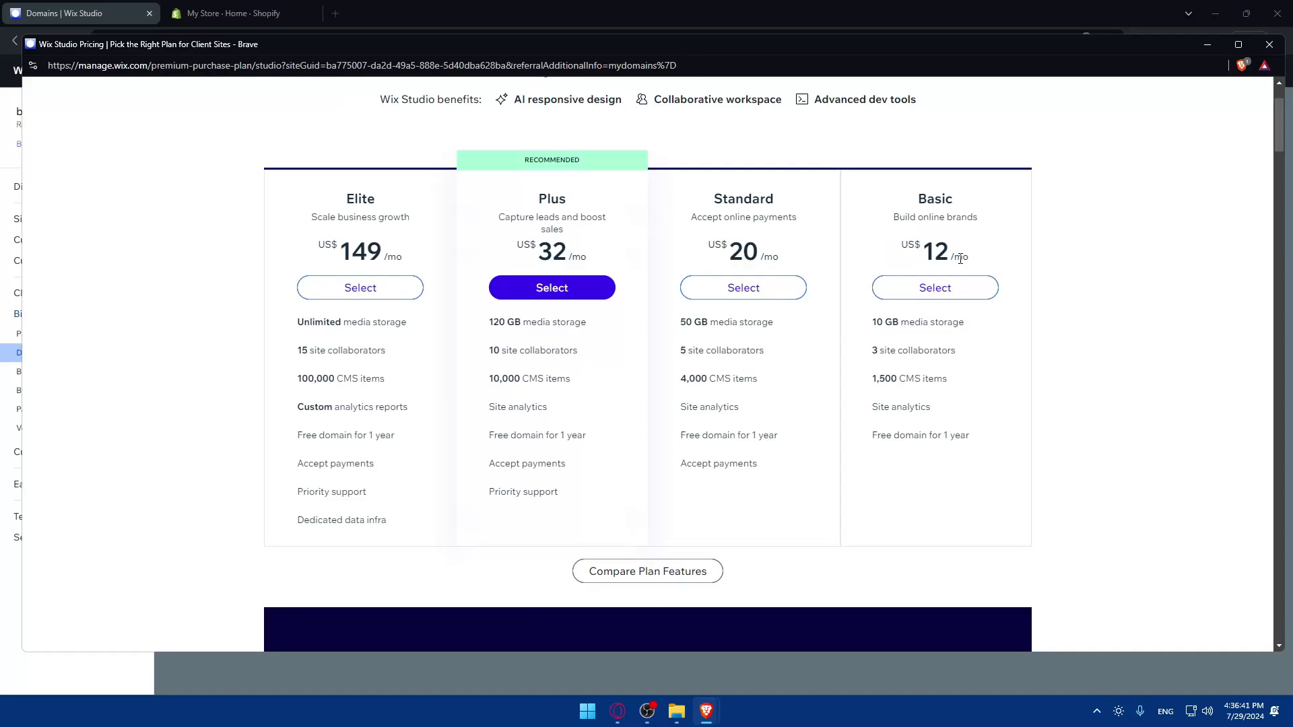
left_click_drag(970, 436, 901, 431)
left_click(875, 431)
left_click_drag(971, 264, 896, 247)
scroll(679, 414, "down", 5)
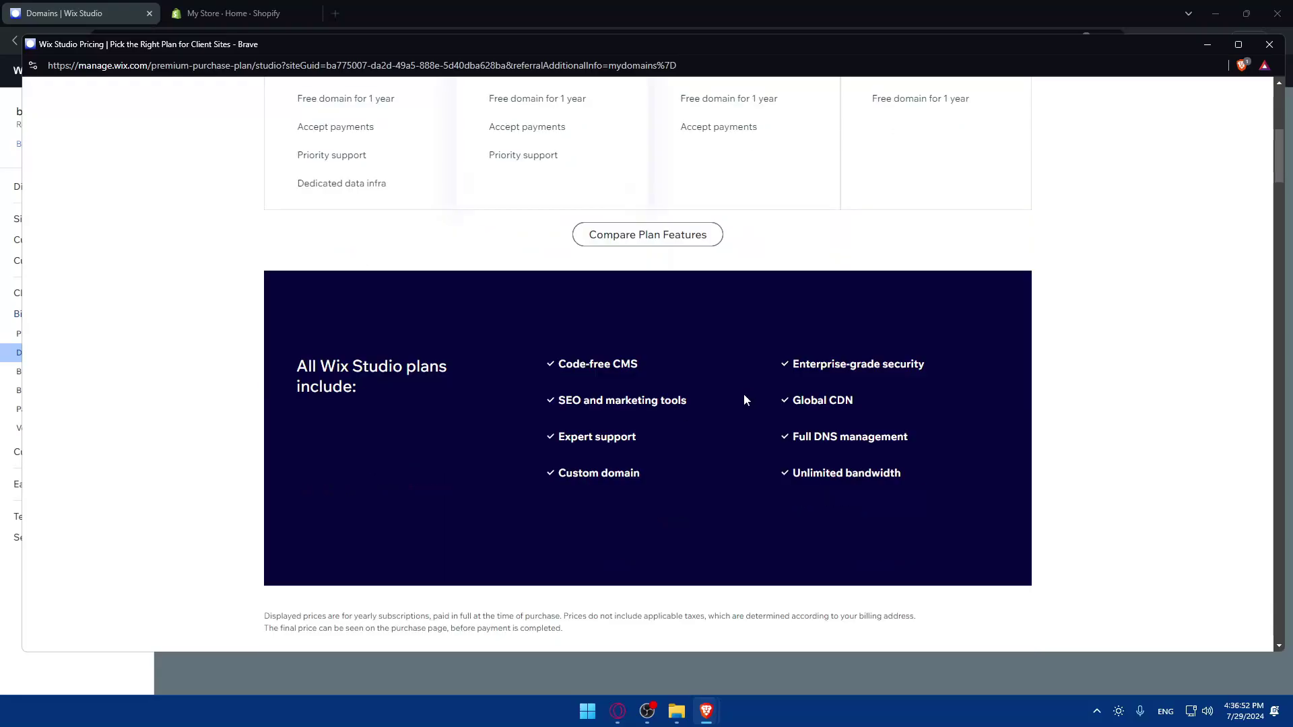
scroll(744, 400, "up", 7)
left_click(1269, 44)
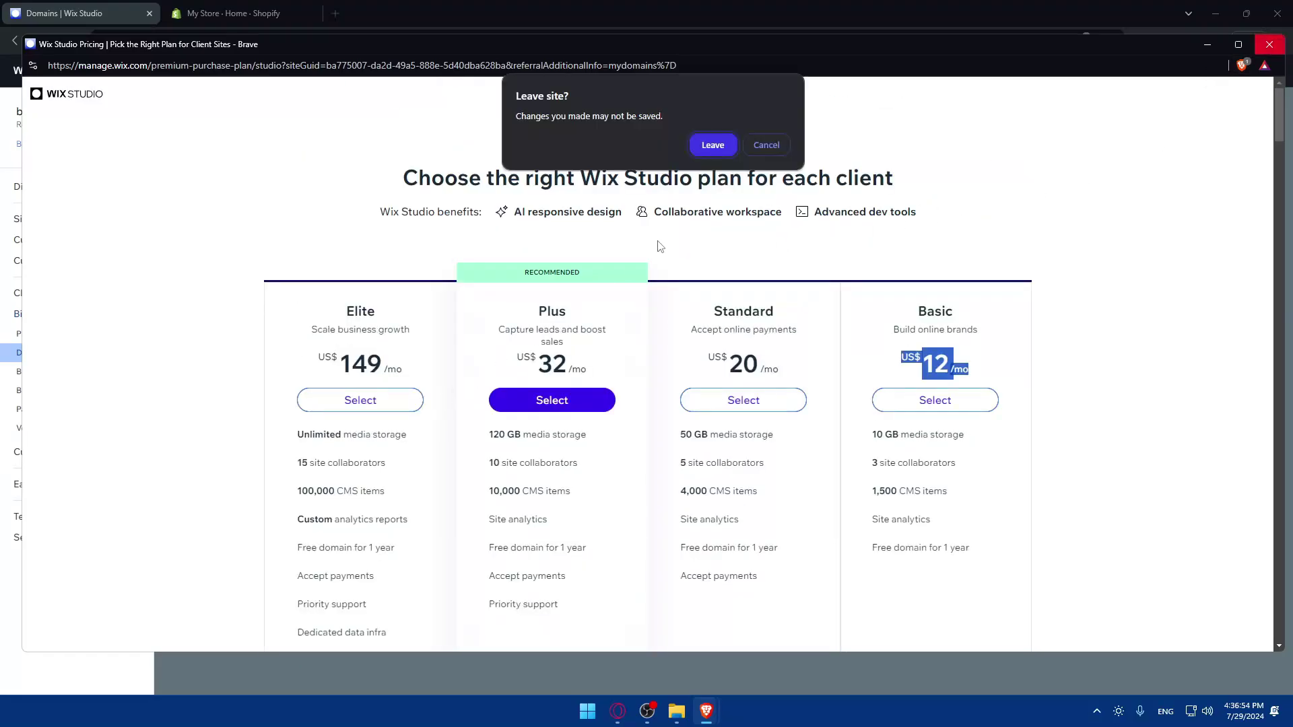
Leave the pricing page and search for omix.com, which turns out to be taken.
left_click(712, 146)
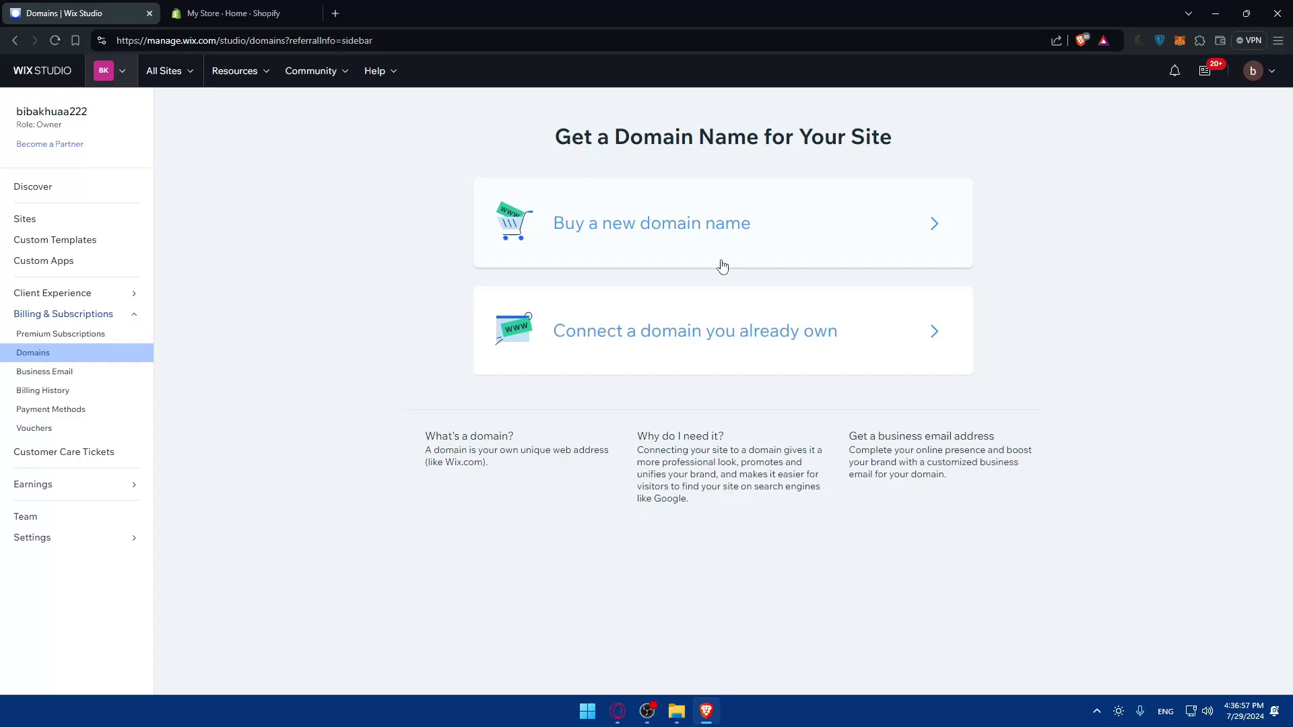
left_click(685, 259)
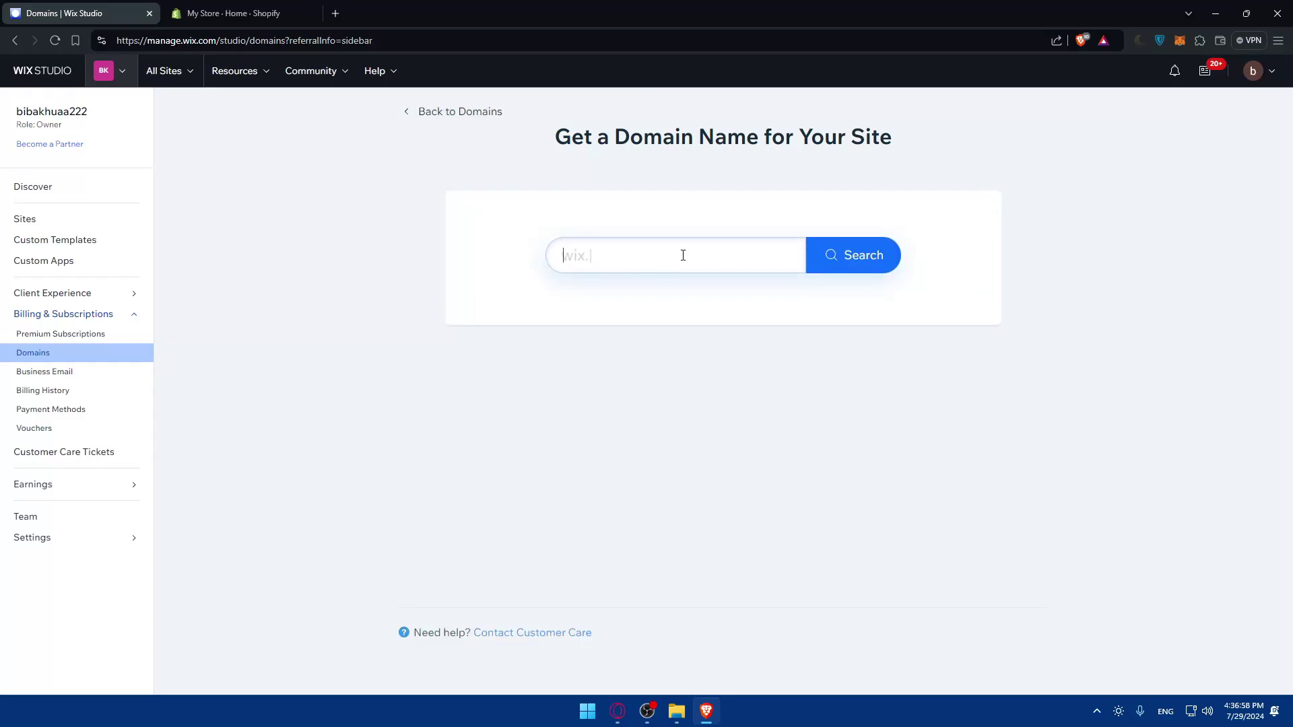
type("omix.com")
left_click(855, 252)
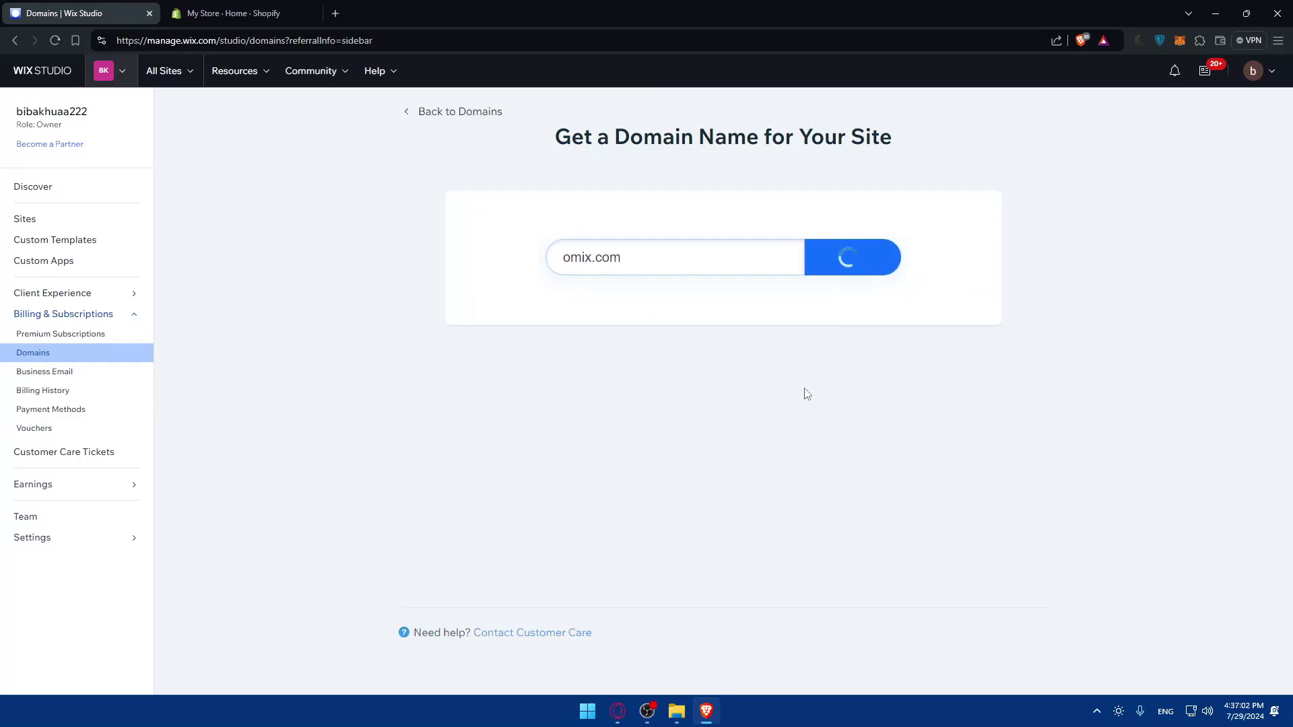
Change the search to mromix.com and claim the available domain.
left_click_drag(660, 265, 550, 263)
left_click(648, 314)
left_click(701, 251)
left_click_drag(653, 248, 519, 269)
left_click(639, 246)
left_click_drag(639, 246, 508, 254)
left_click(660, 263)
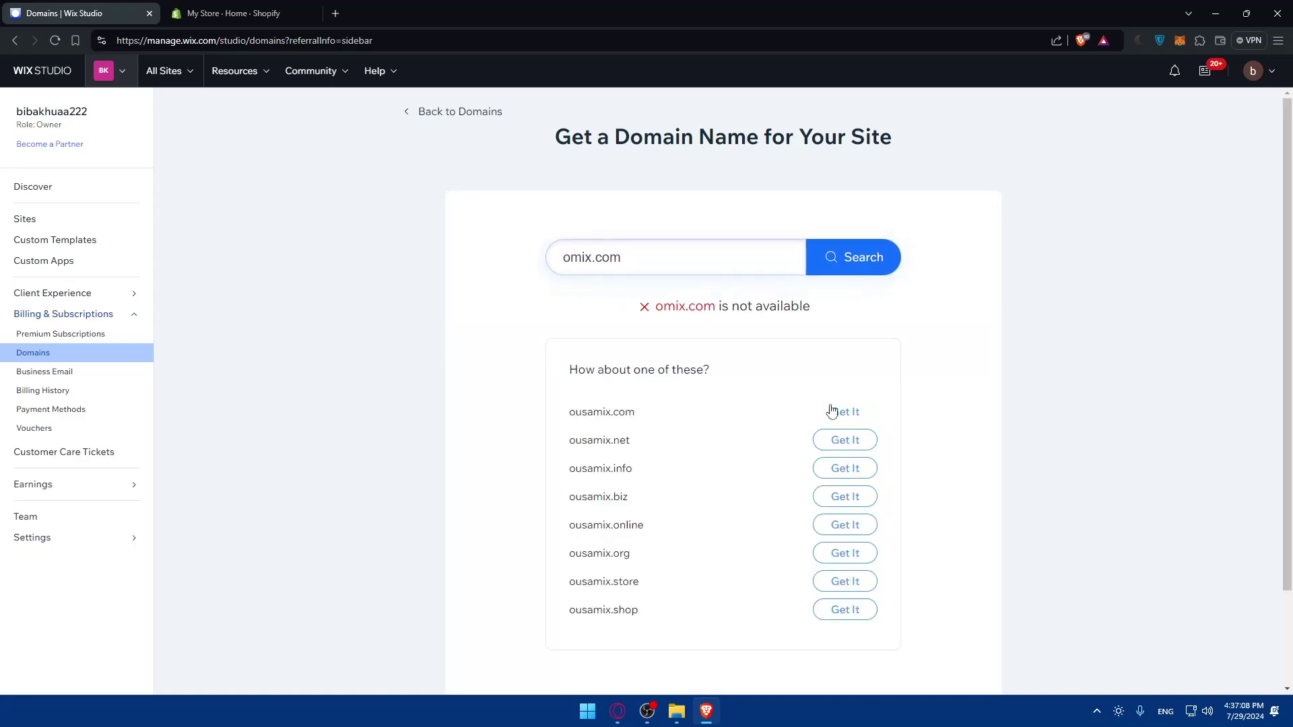
left_click(566, 256)
type("mr")
left_click(823, 270)
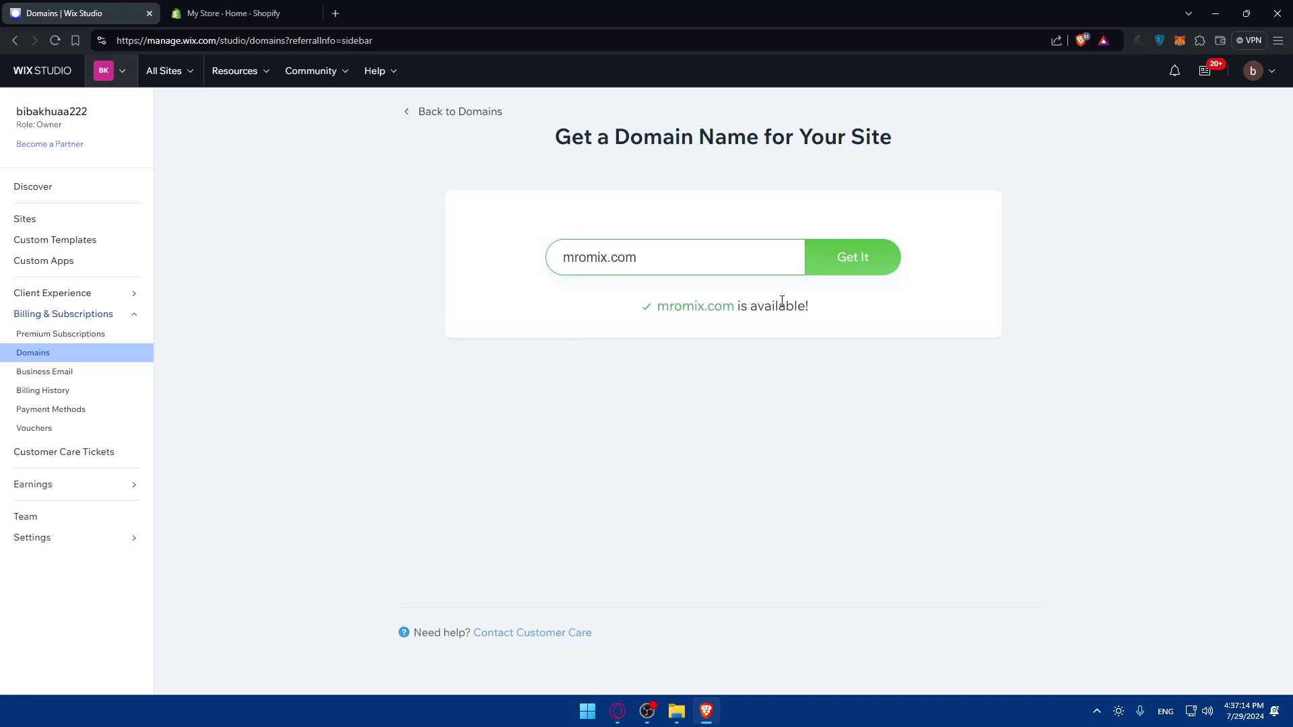
left_click(863, 256)
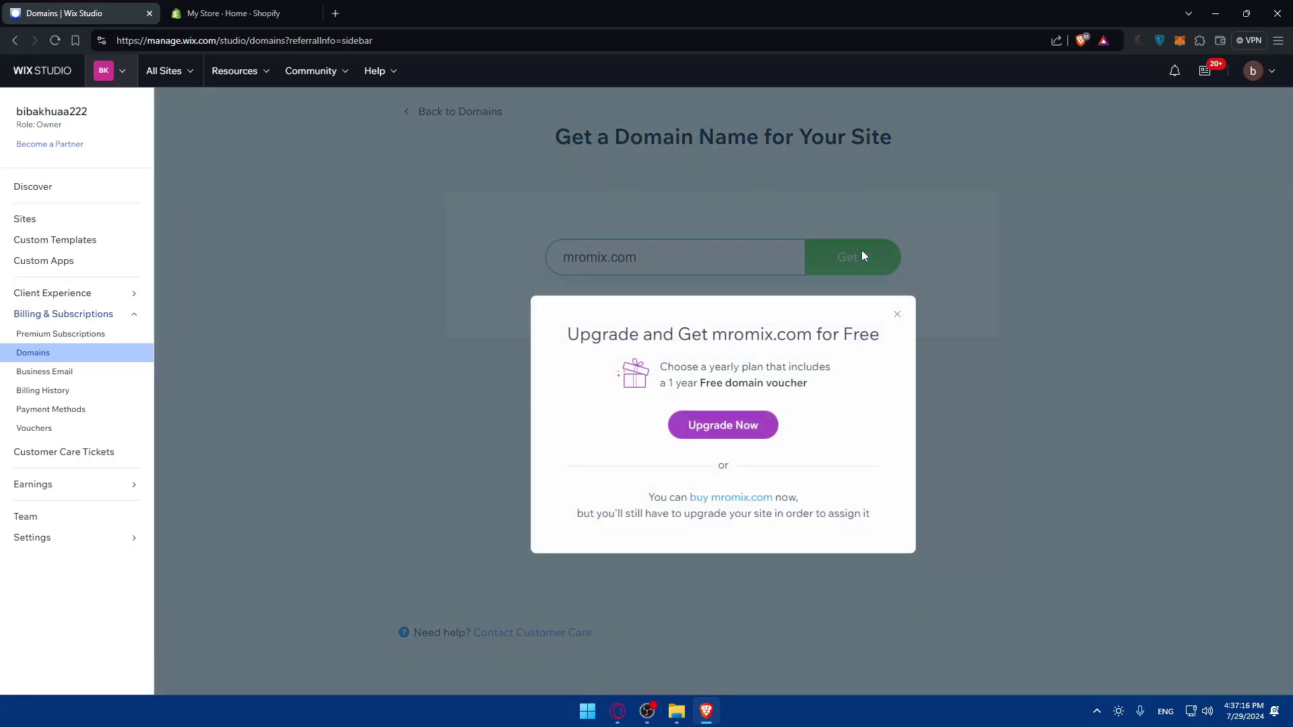
Check mromix.com's one-year price of US$17.35 without upgrading, then close the purchase window.
left_click(734, 499)
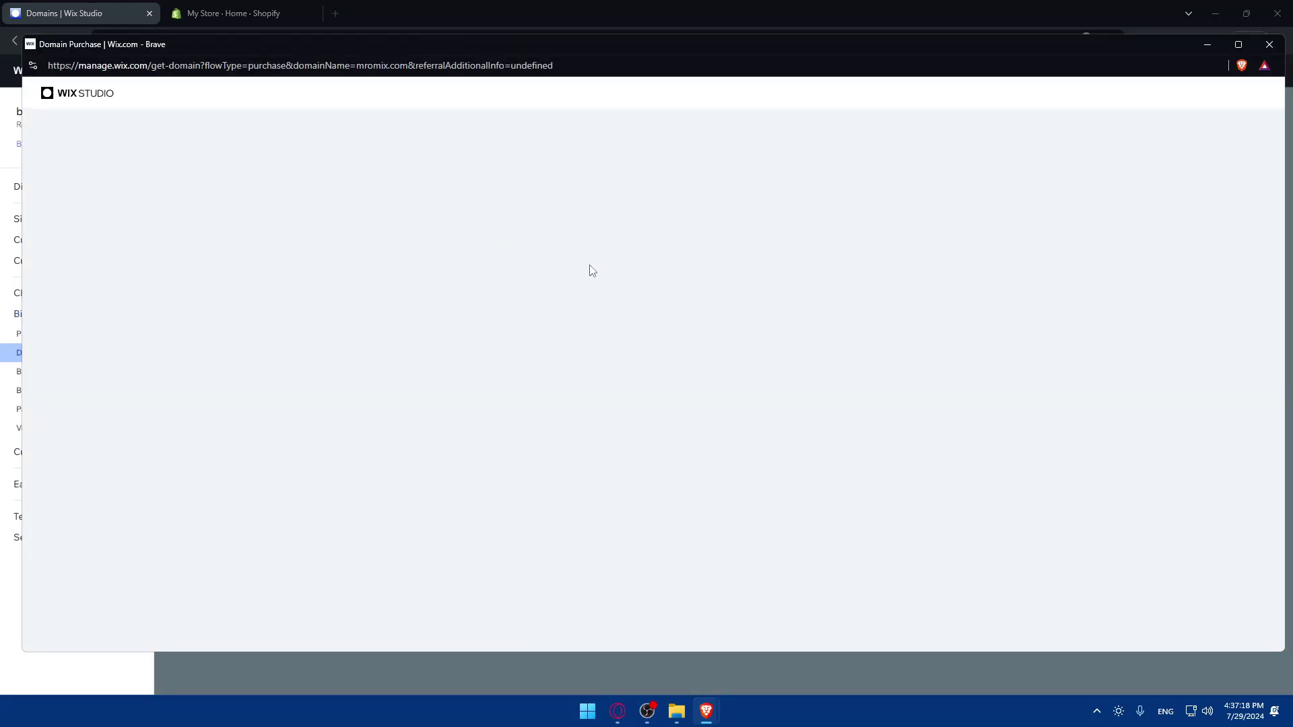
left_click(486, 332)
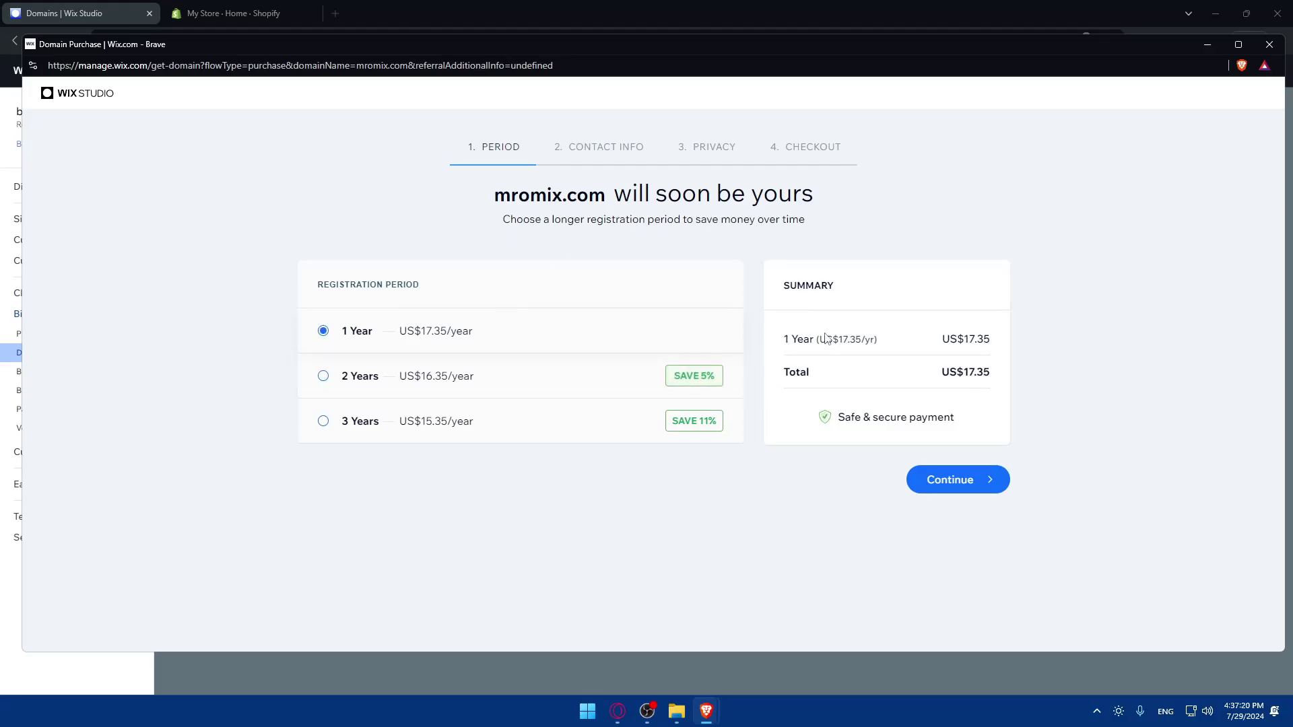
left_click_drag(968, 340, 1007, 340)
left_click(1005, 344)
left_click(1269, 43)
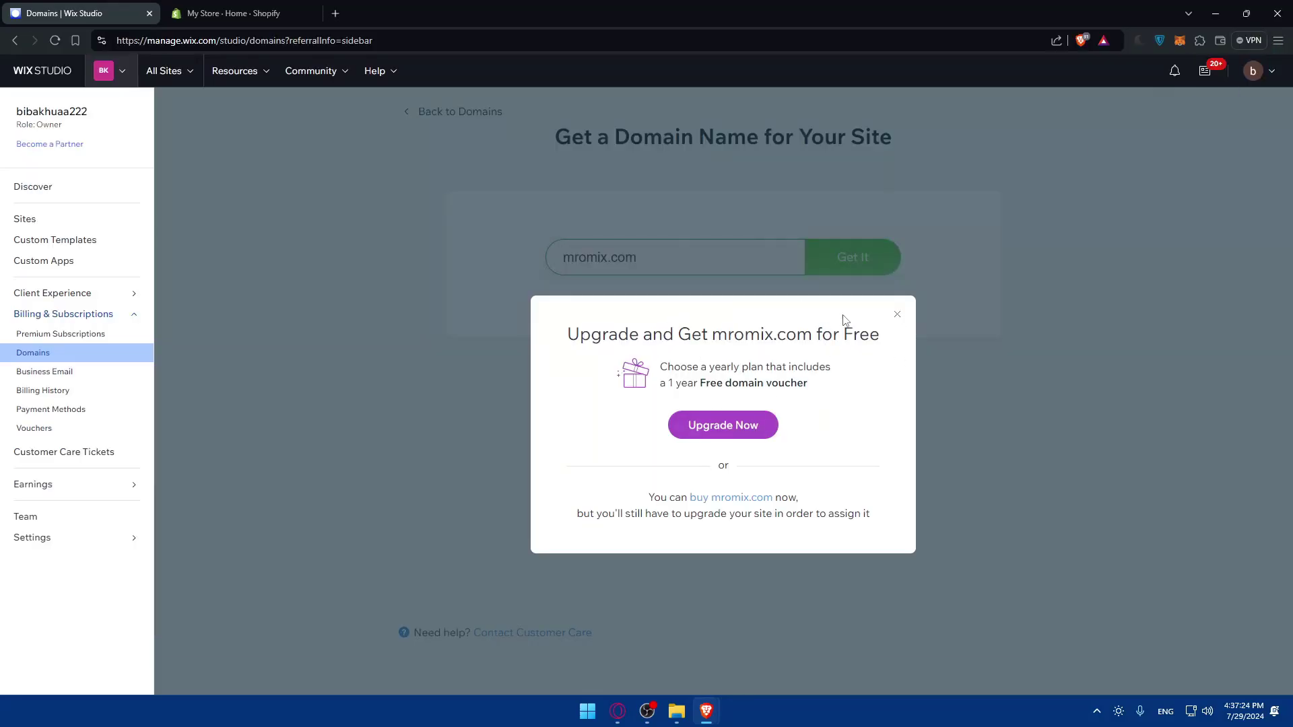
left_click(897, 314)
Search mromix.online, then mromixx.online, which is available.
left_click(678, 261)
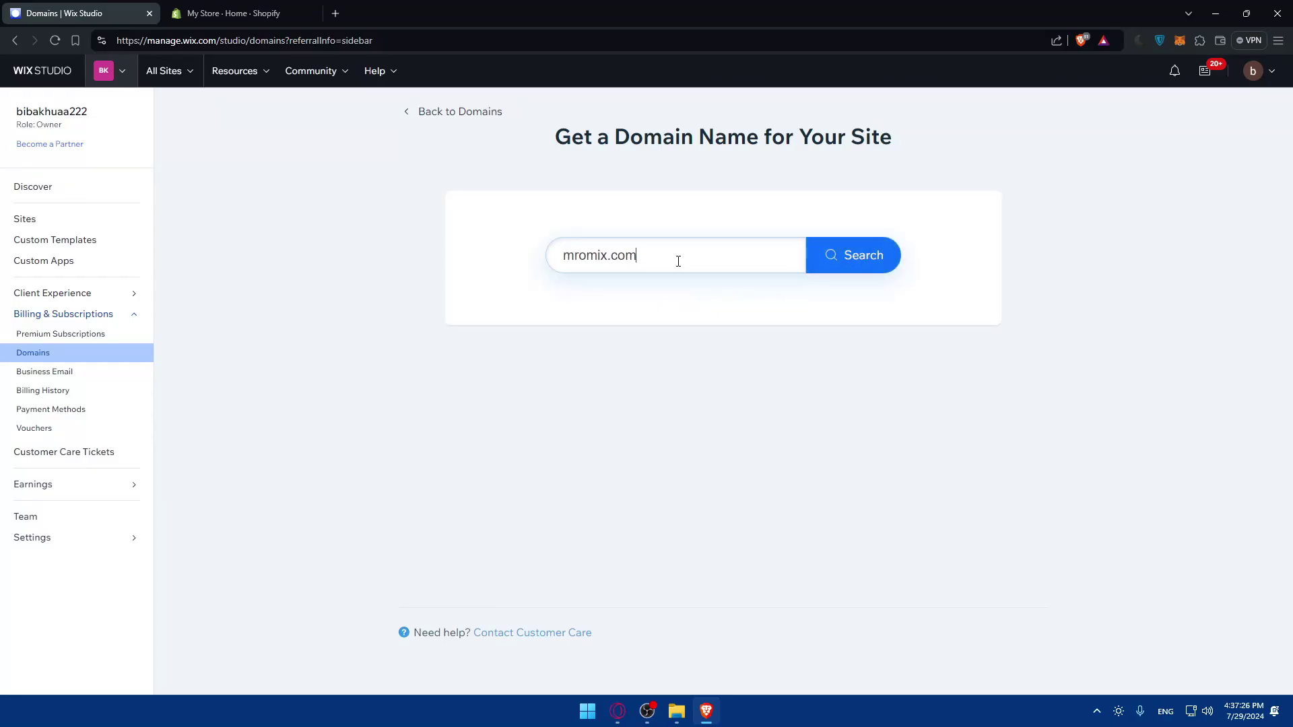
type("online")
key("Return")
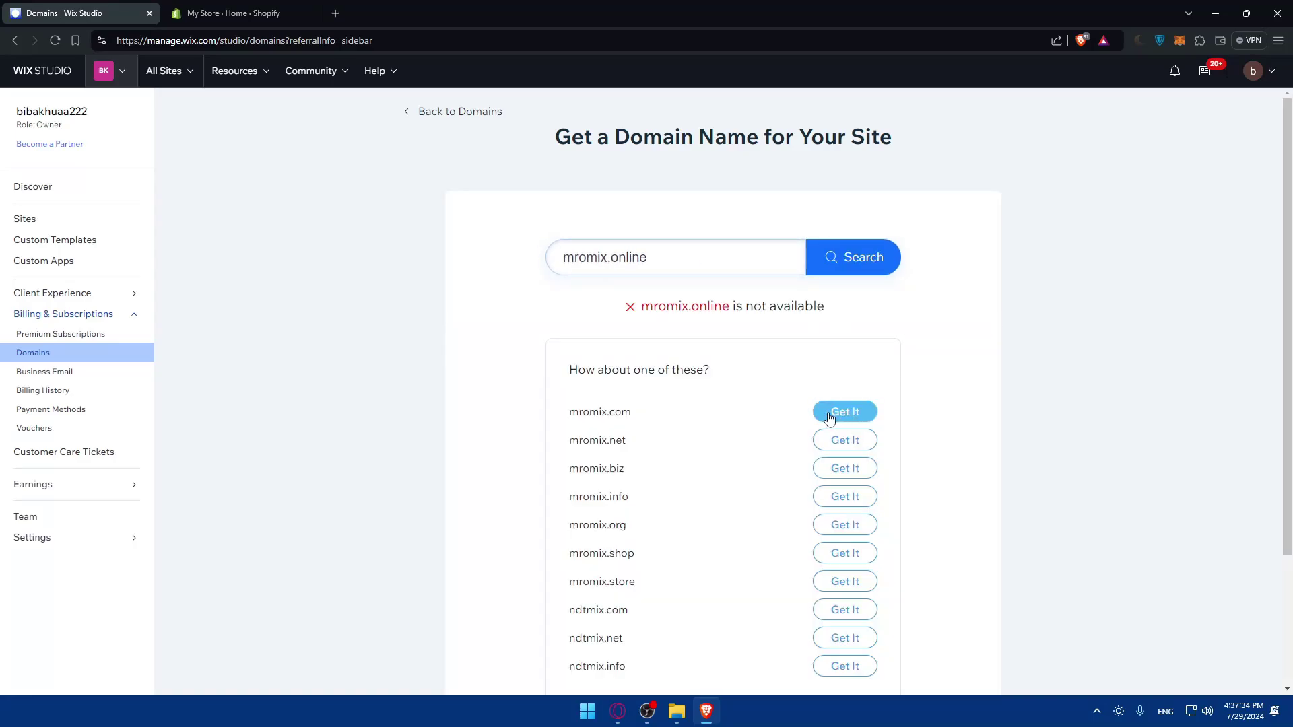
left_click(610, 257)
type("x")
key("Return")
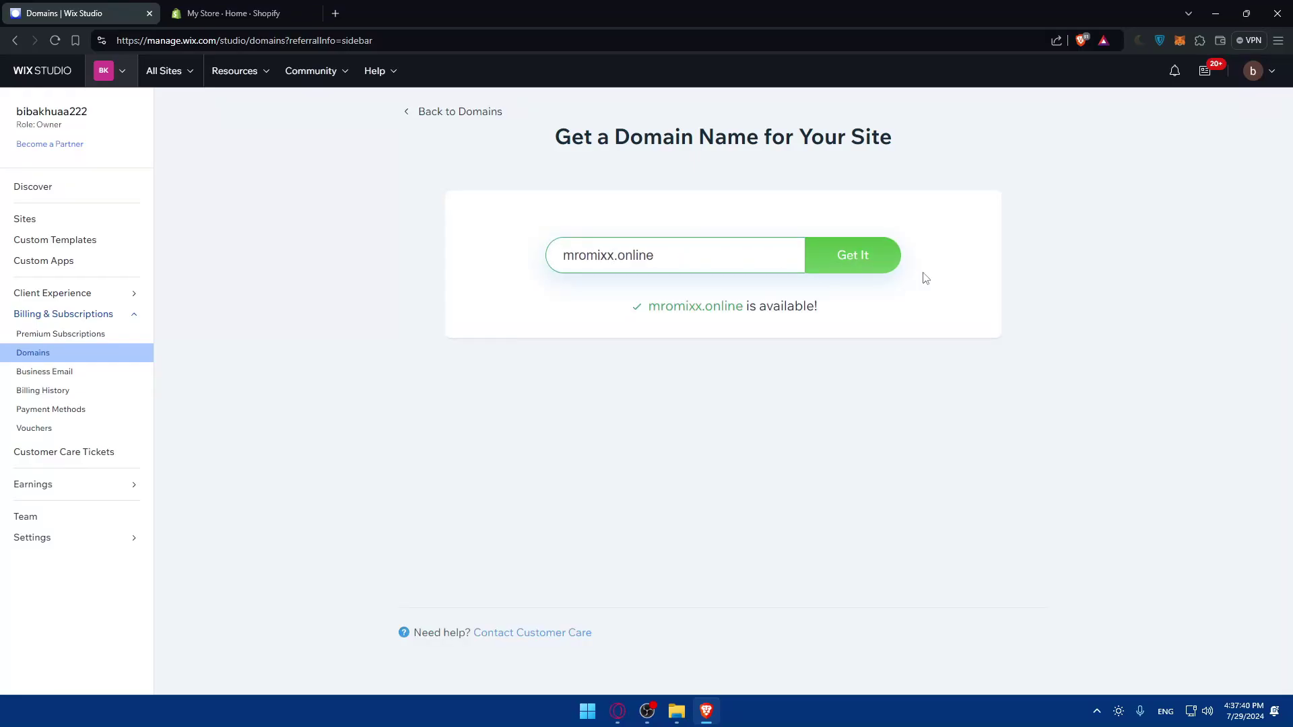
Check mromixx.online's one-year price of US$36.00 without upgrading, then close the purchase window.
left_click(862, 254)
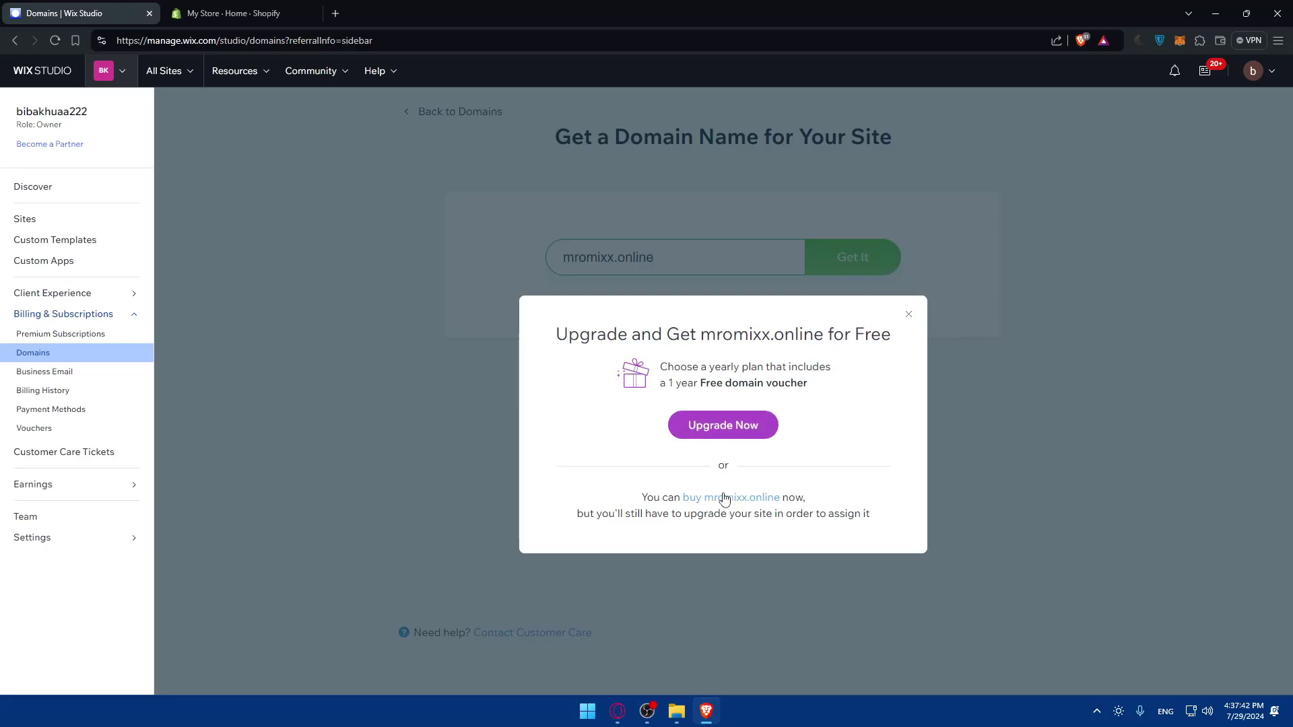
left_click(725, 498)
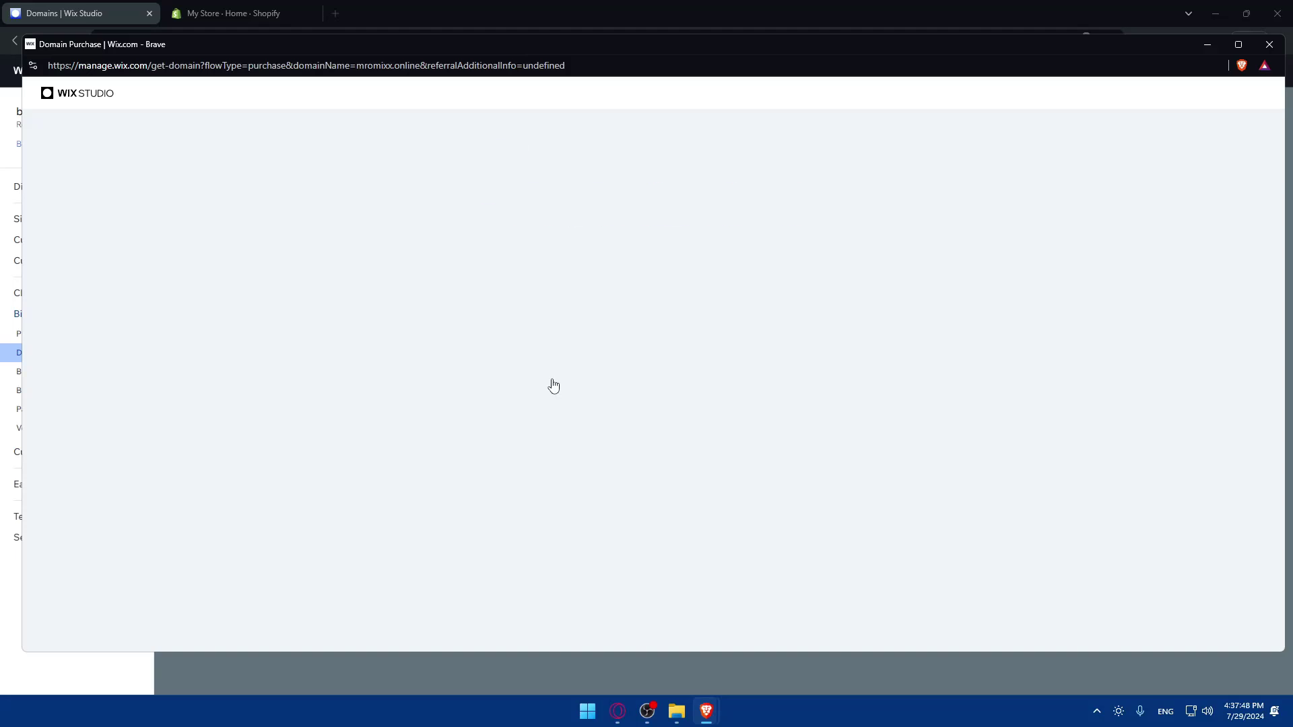
left_click(404, 330)
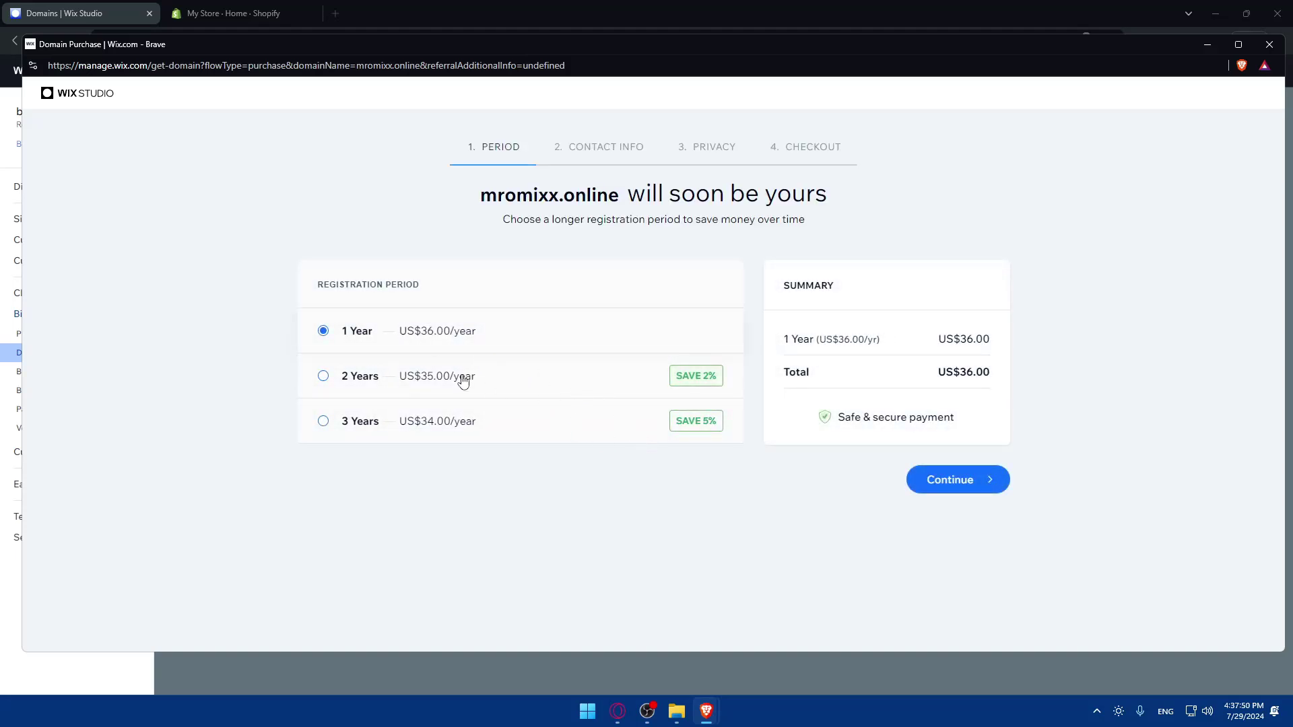
left_click(1270, 44)
left_click(907, 314)
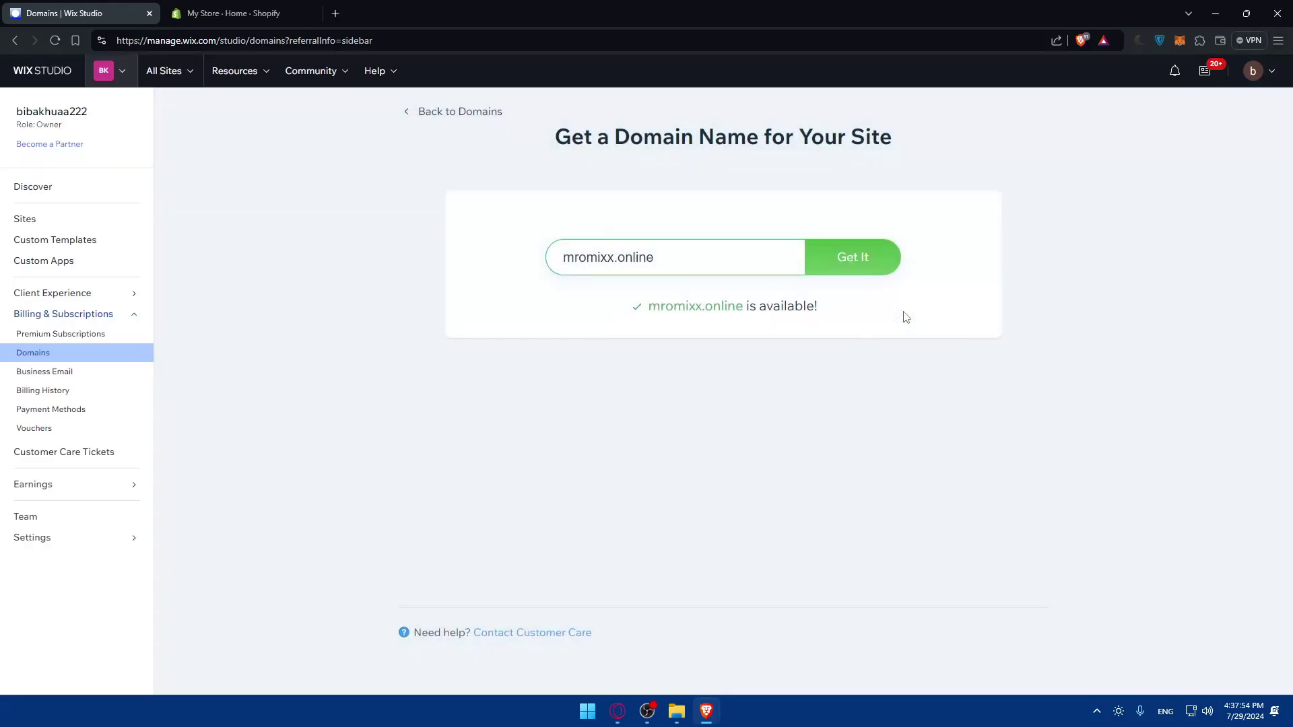
Switch to the Shopify store admin and open Settings > Domains.
left_click(229, 6)
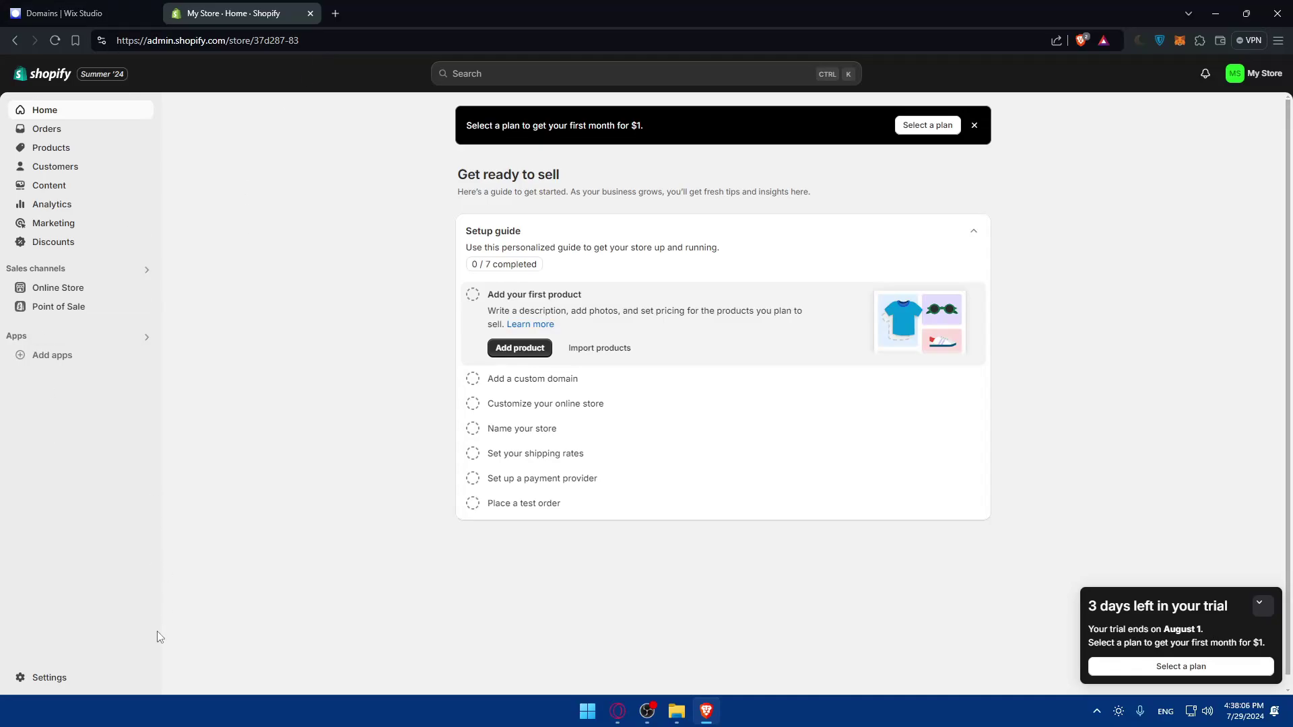
left_click(67, 676)
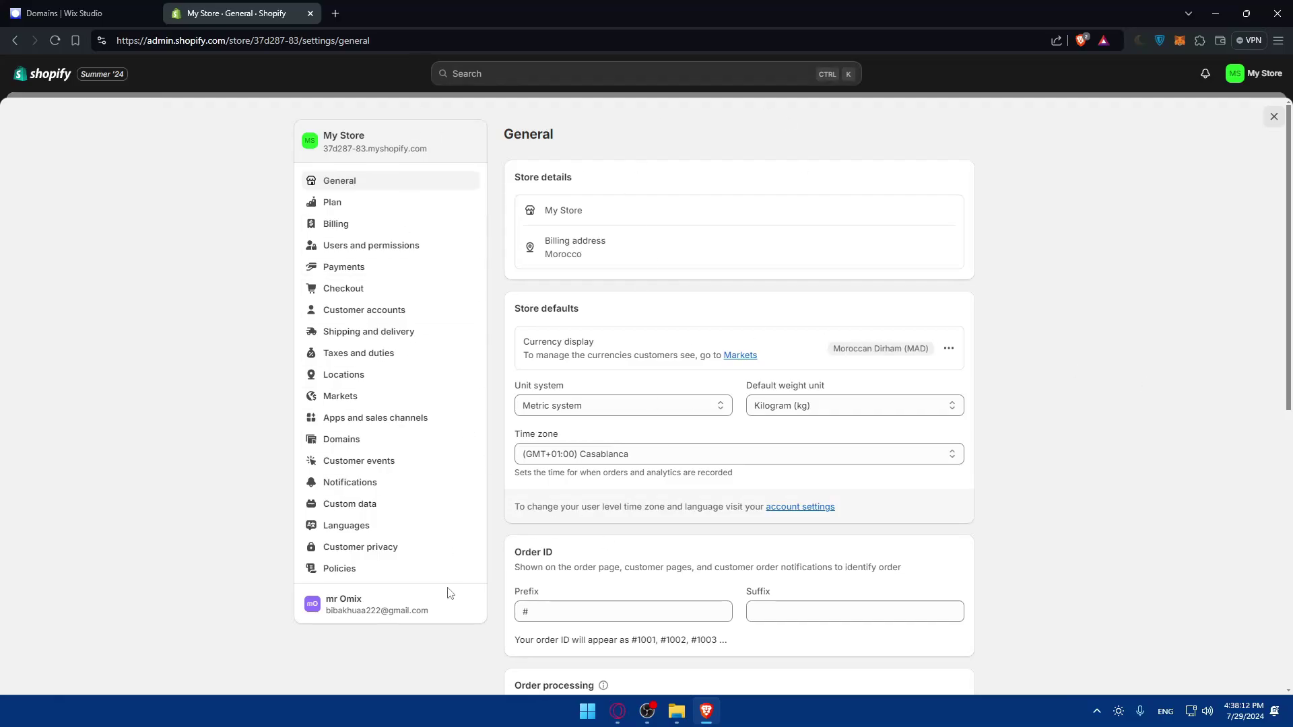
left_click(367, 445)
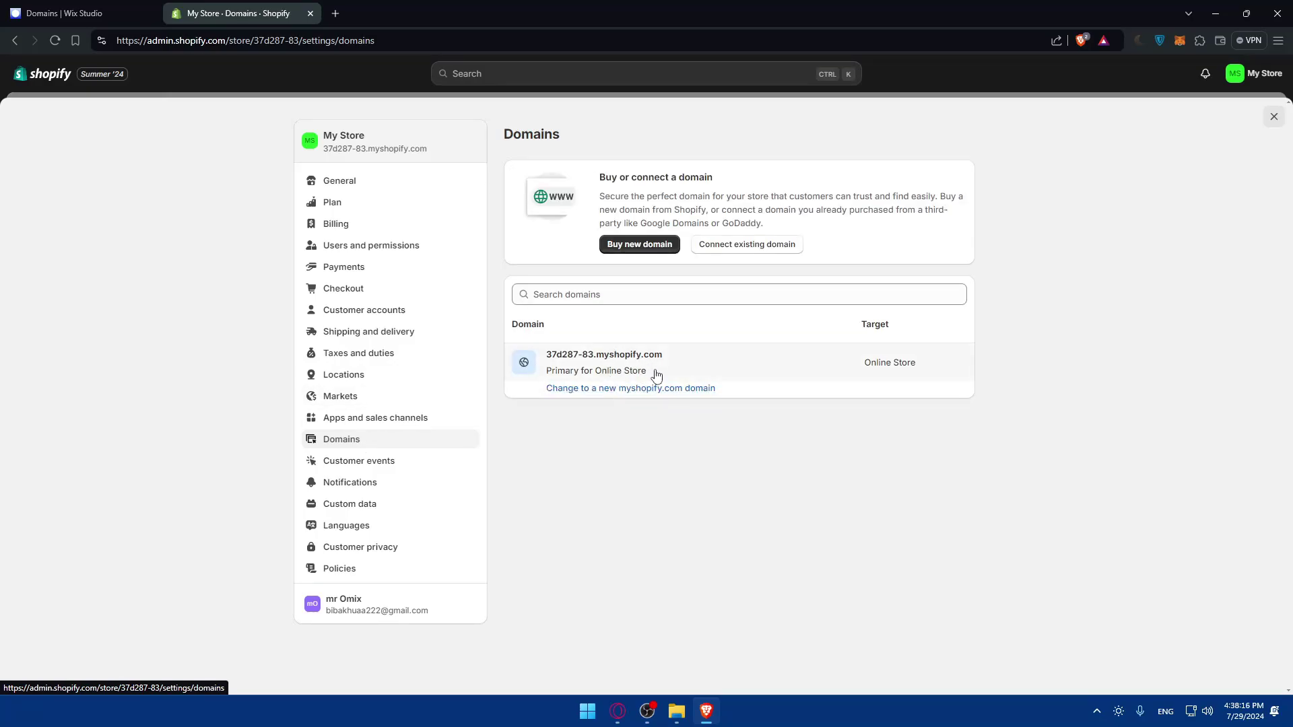
left_click(645, 245)
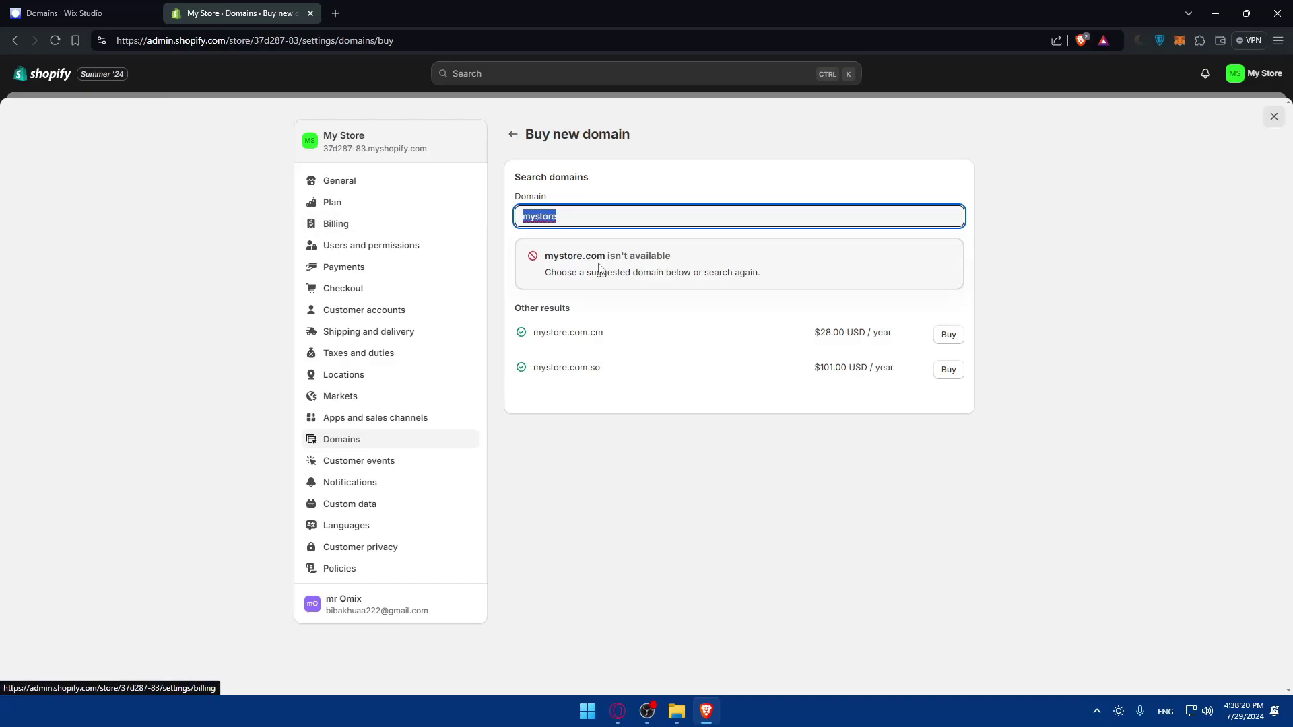
type("mromix.com")
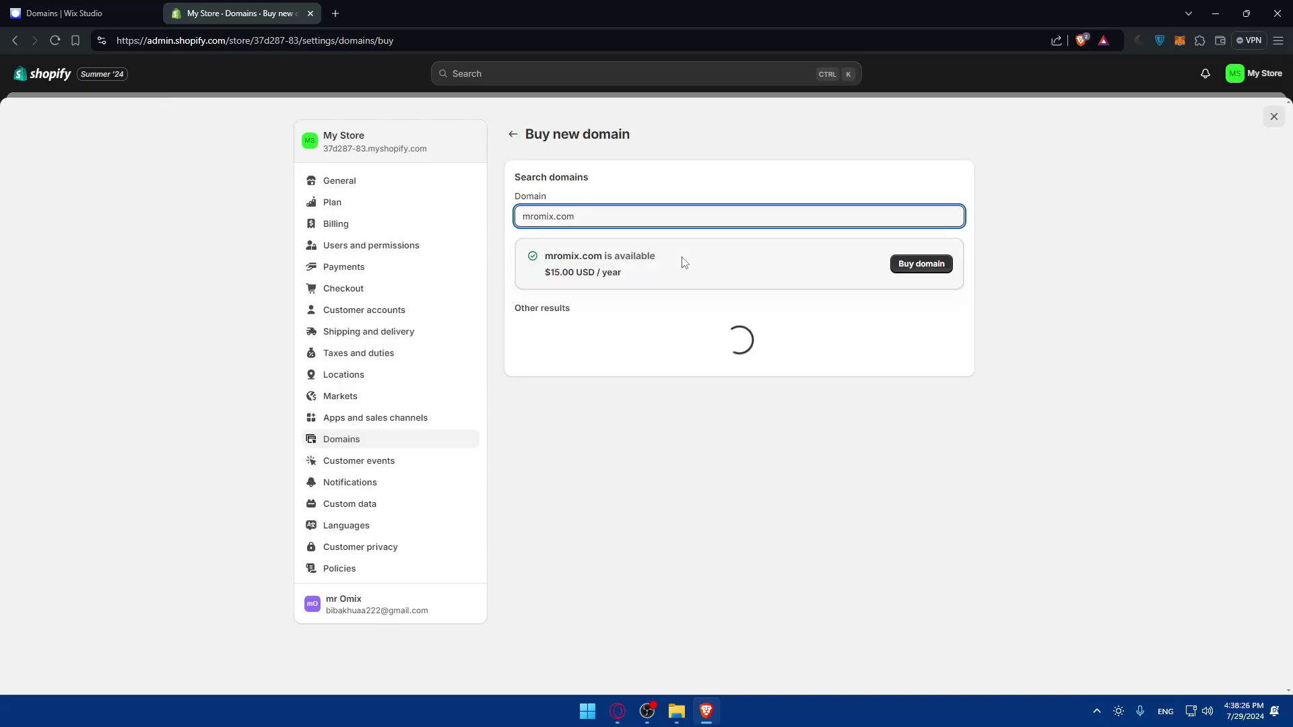
left_click_drag(545, 272, 583, 272)
left_click_drag(583, 220, 556, 227)
type("on")
key("BackSpace")
key("BackSpace")
type("co")
left_click_drag(573, 218, 556, 219)
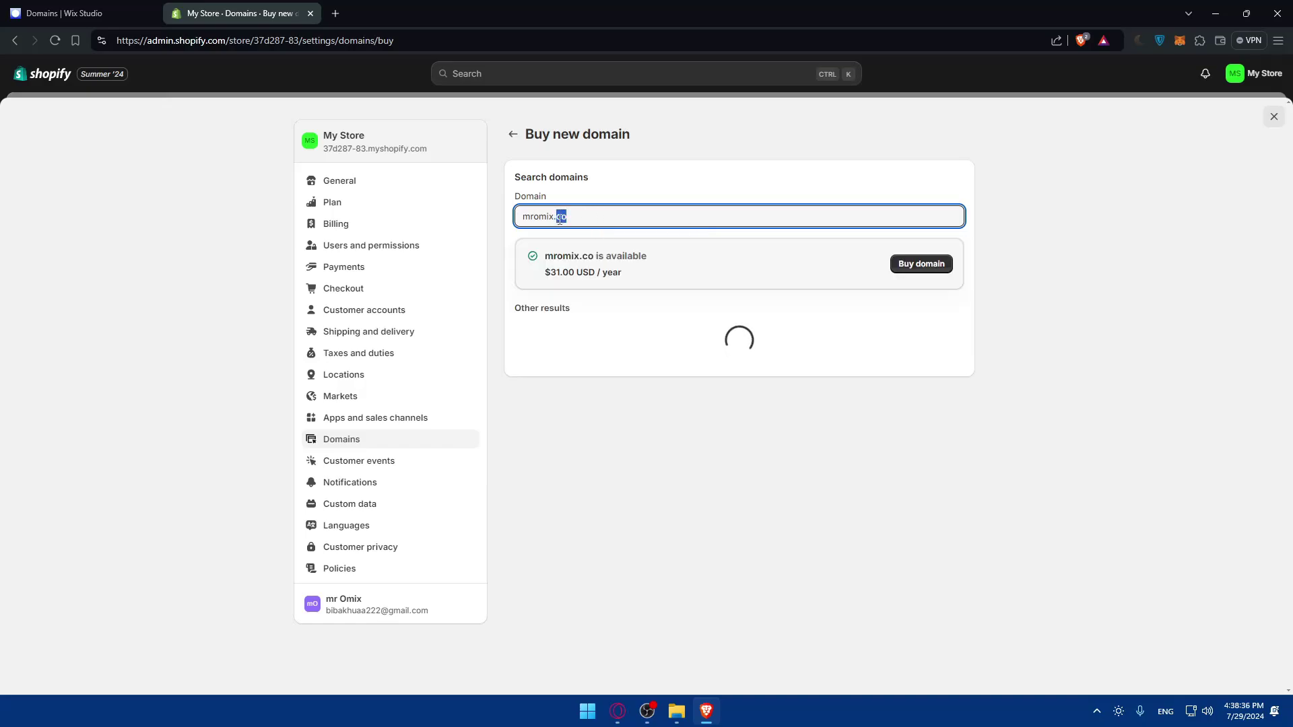
type("online")
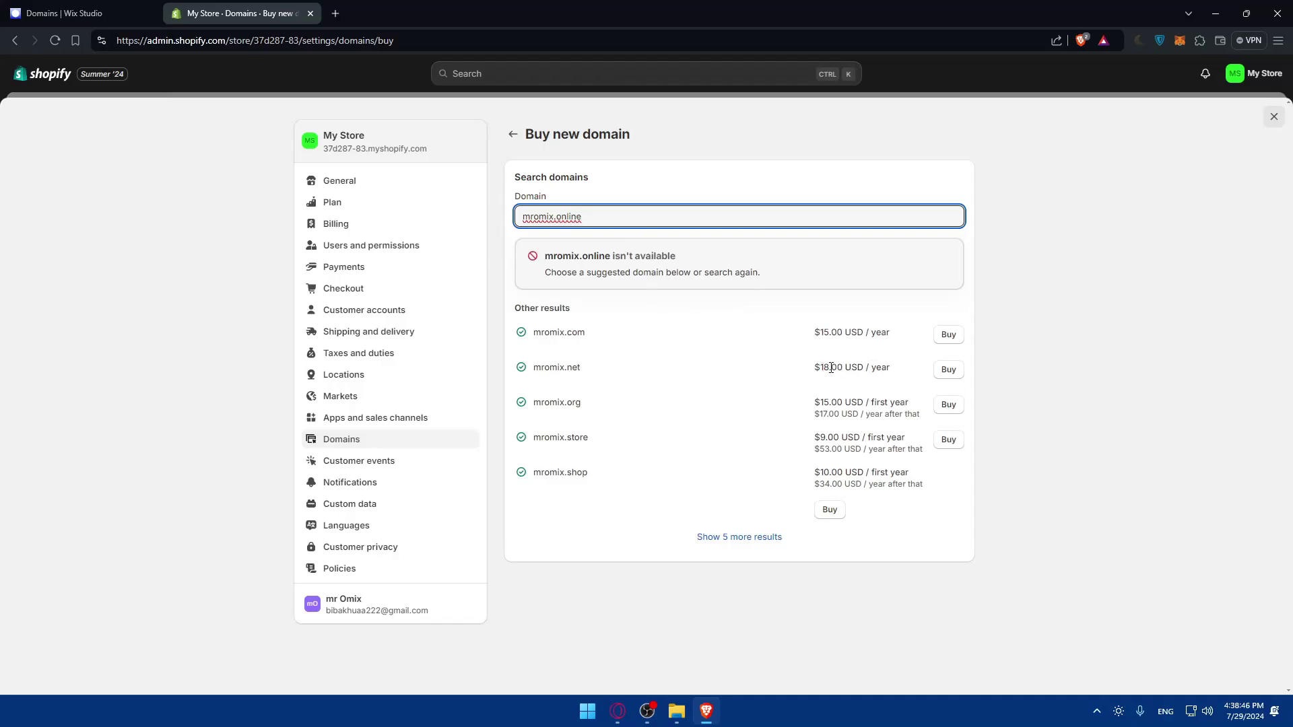
left_click(818, 408)
left_click(948, 404)
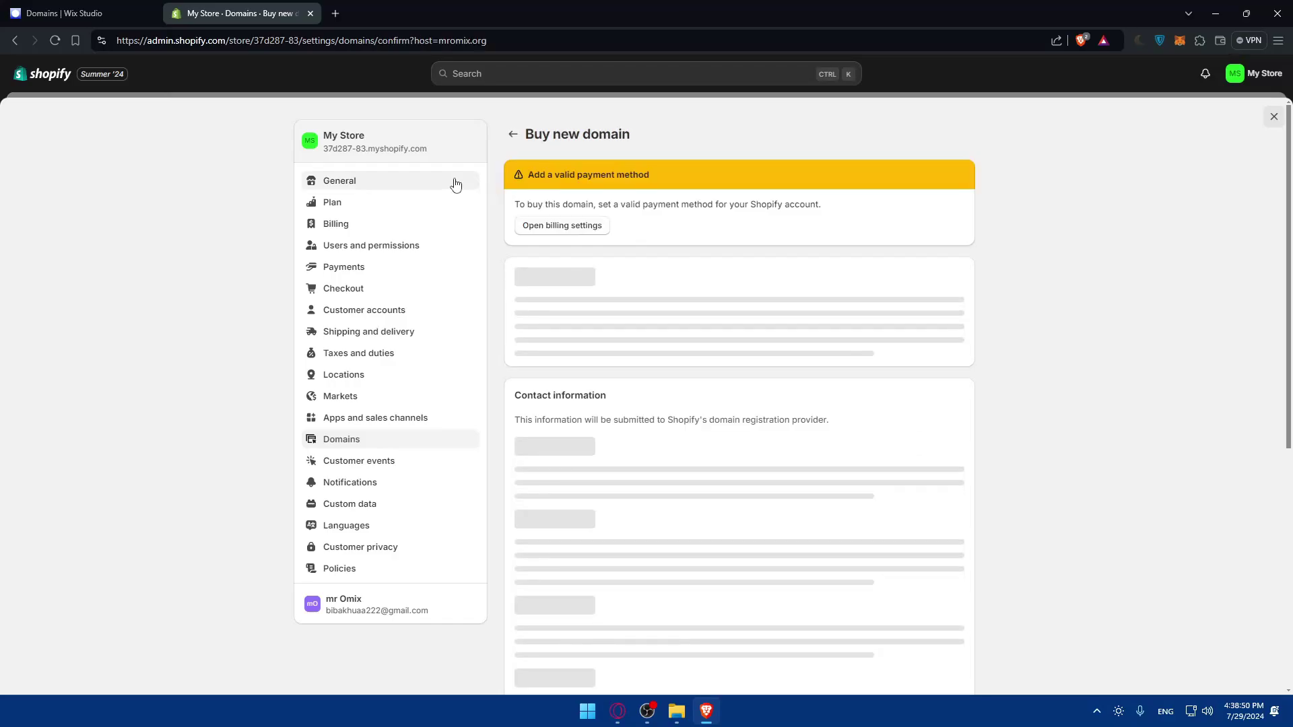
left_click(513, 135)
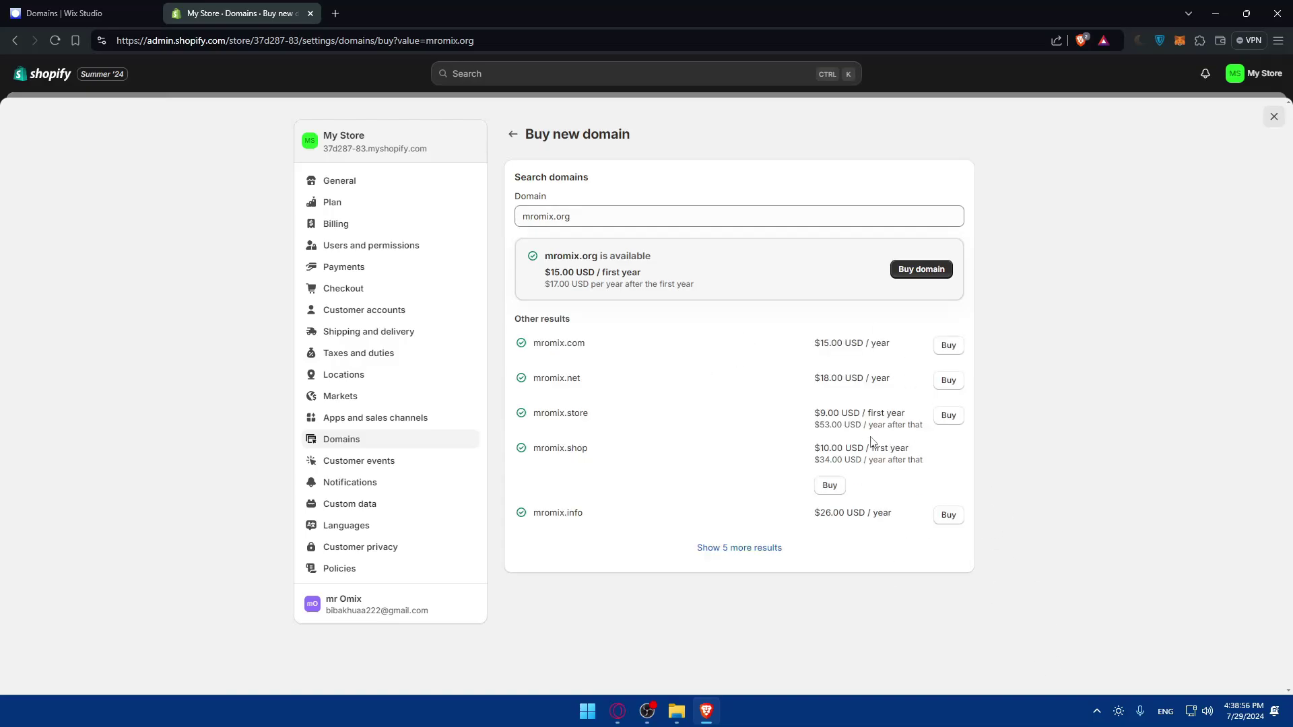
left_click_drag(814, 450, 859, 450)
left_click(832, 471)
left_click_drag(808, 419, 849, 417)
left_click(850, 418)
left_click(739, 547)
scroll(727, 493, "down", 2)
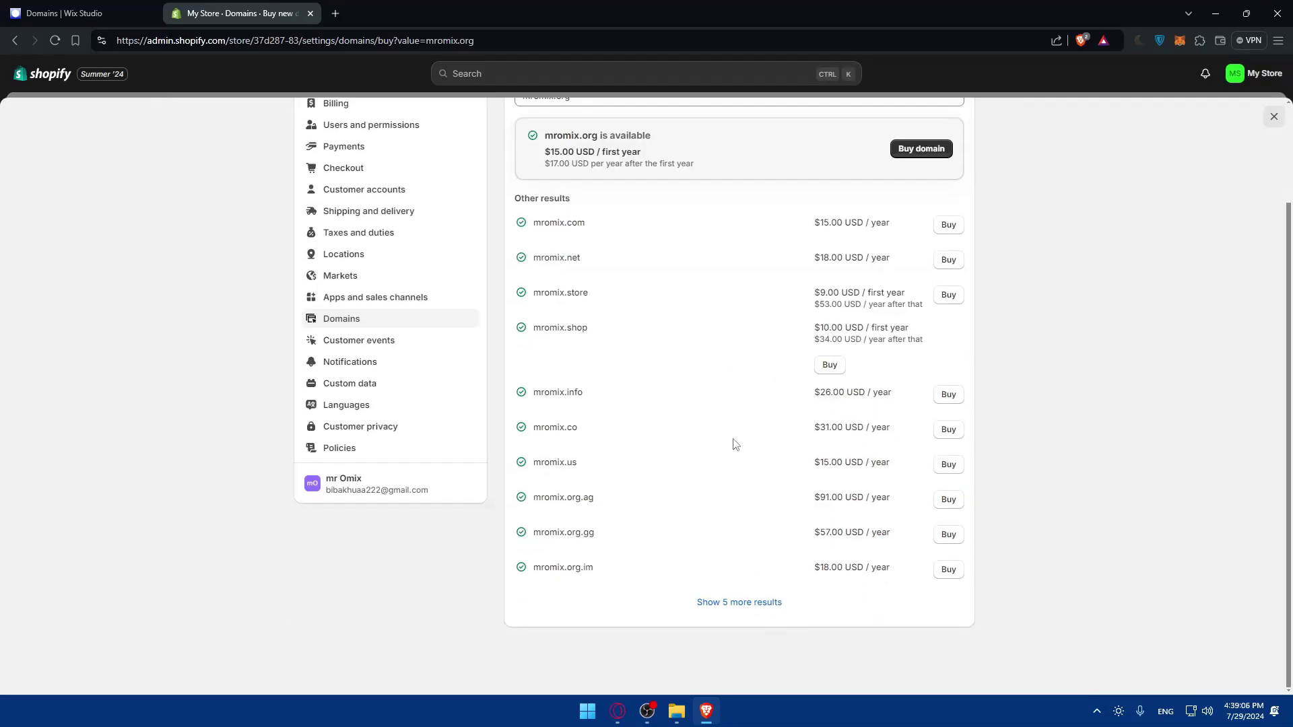
scroll(736, 447, "up", 2)
left_click(512, 134)
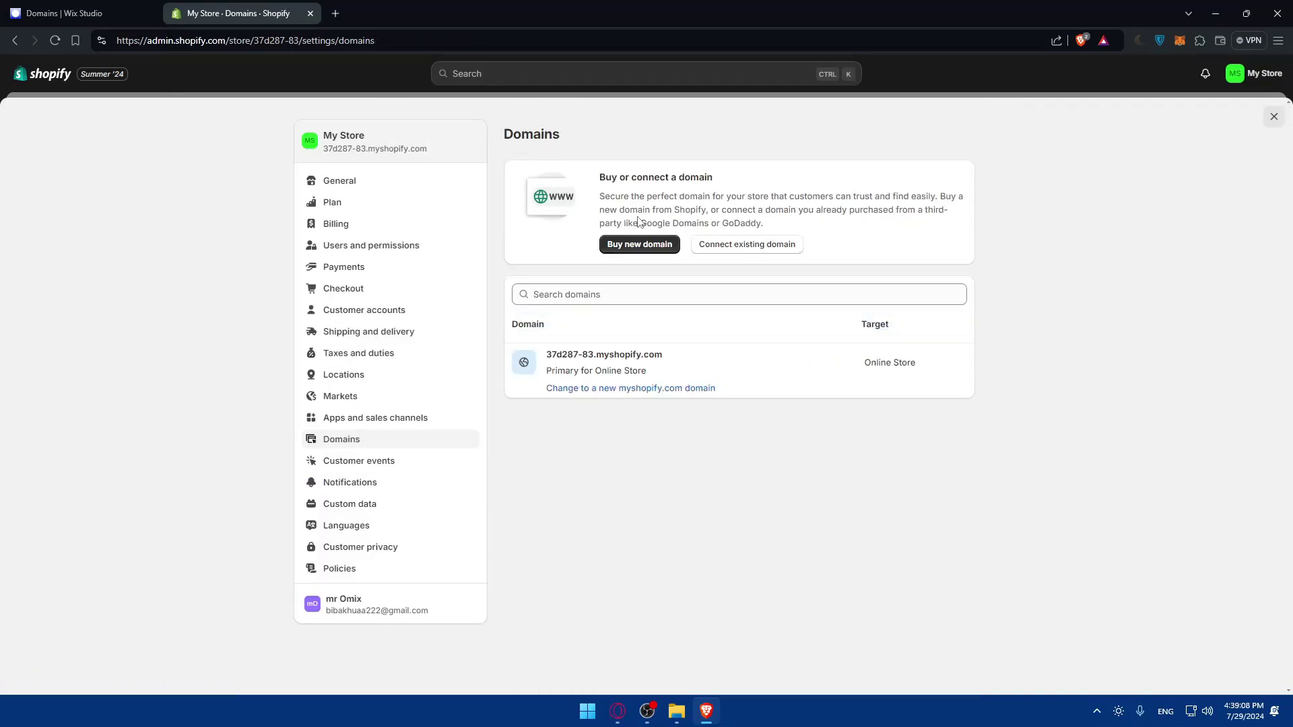
Open Connect existing domain, then switch to the transfer-to-Shopify page.
left_click(738, 246)
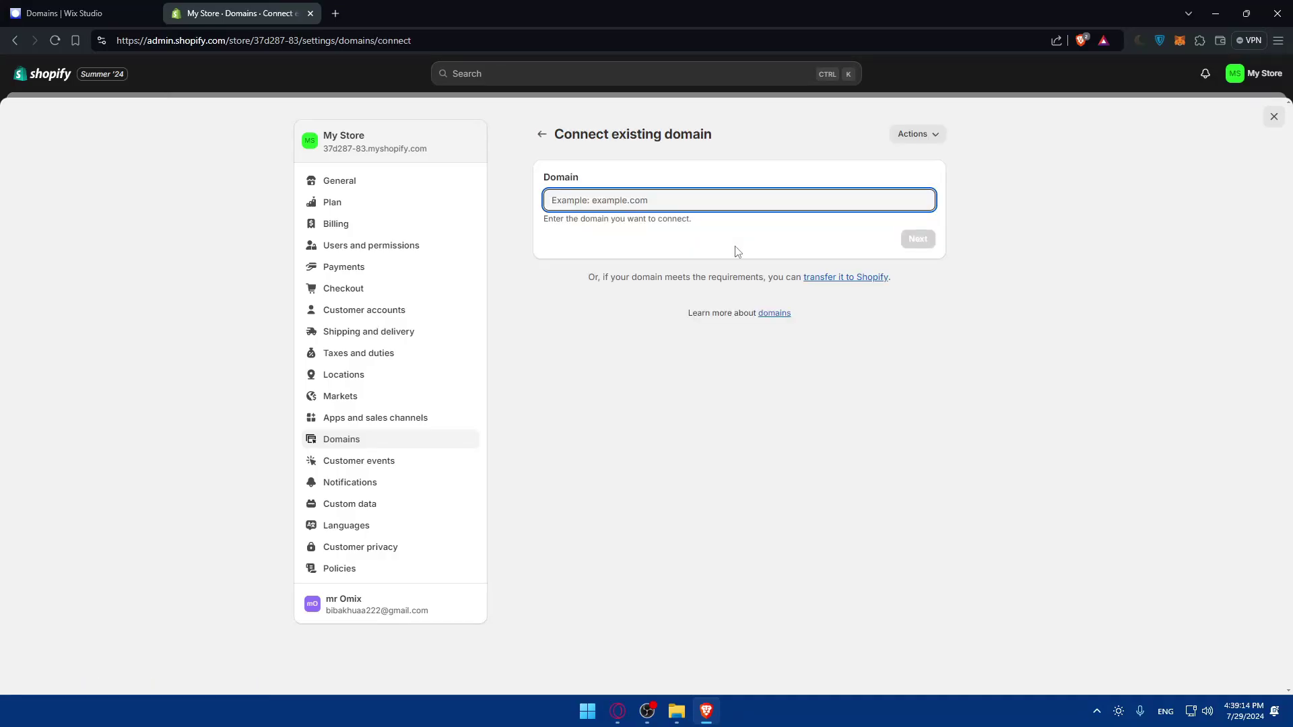
left_click(577, 282)
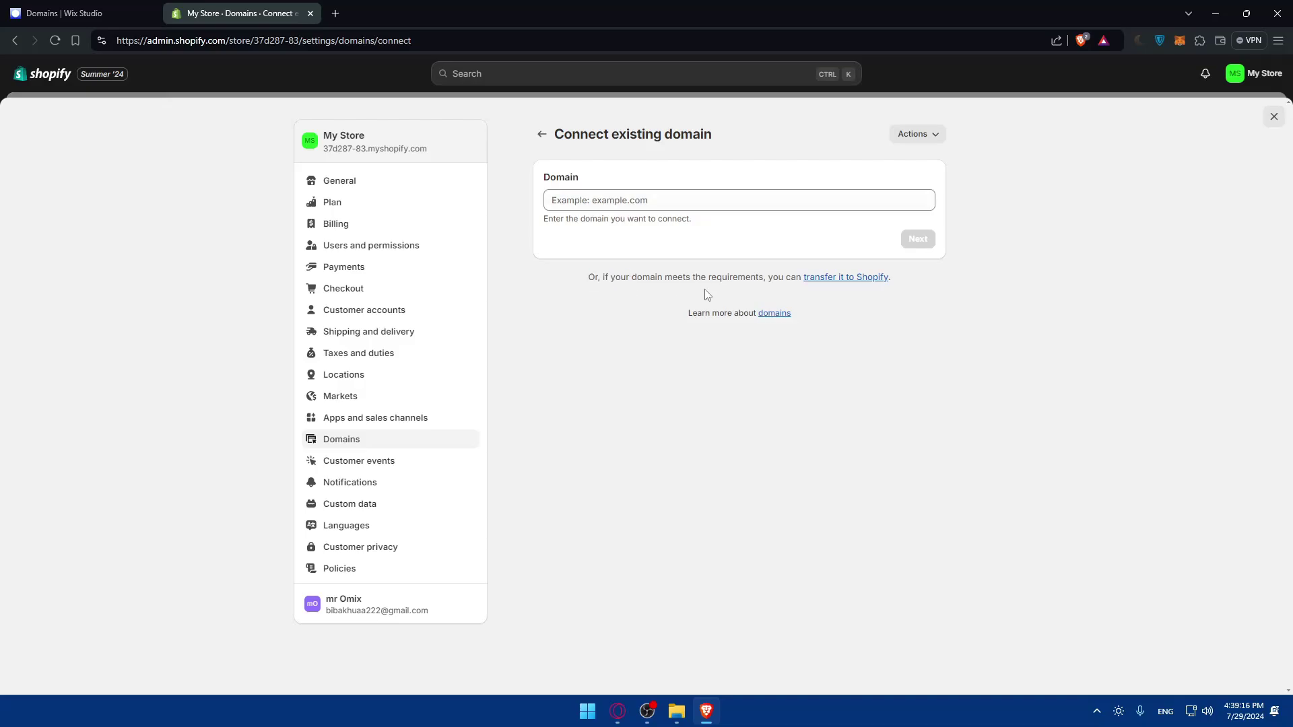
left_click(838, 282)
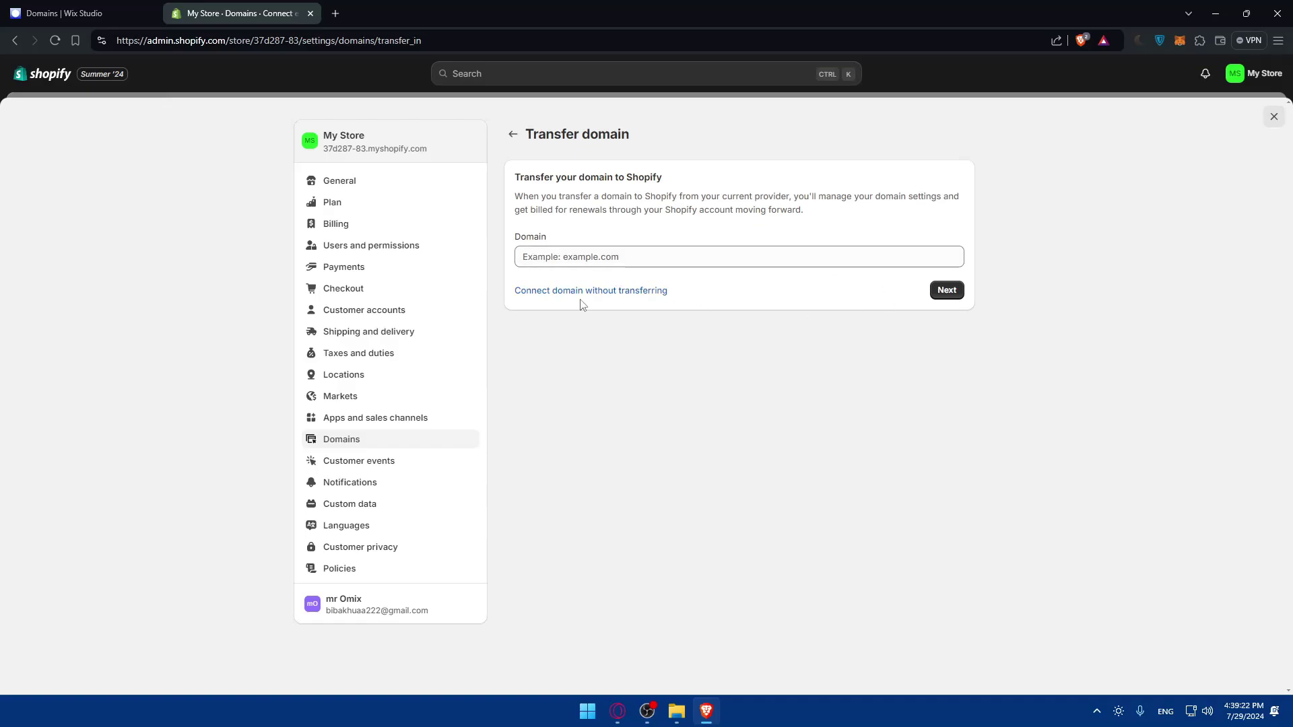
left_click(604, 294)
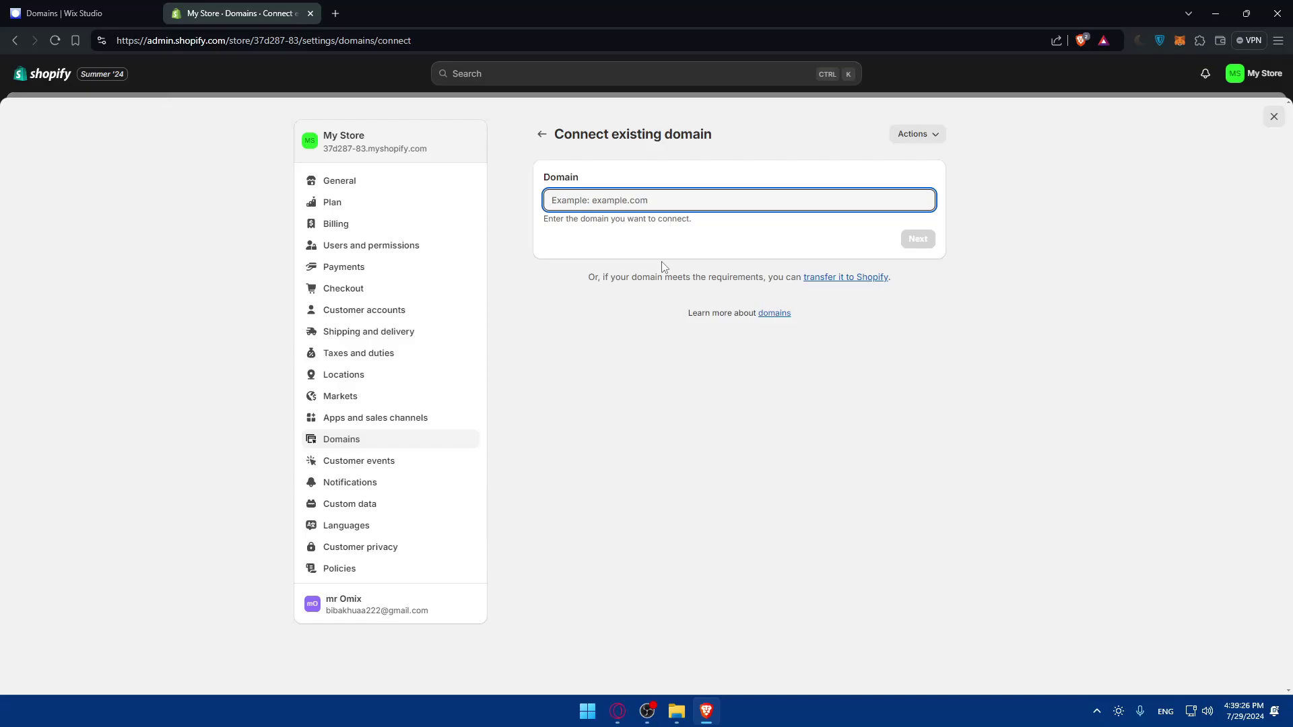
left_click(852, 286)
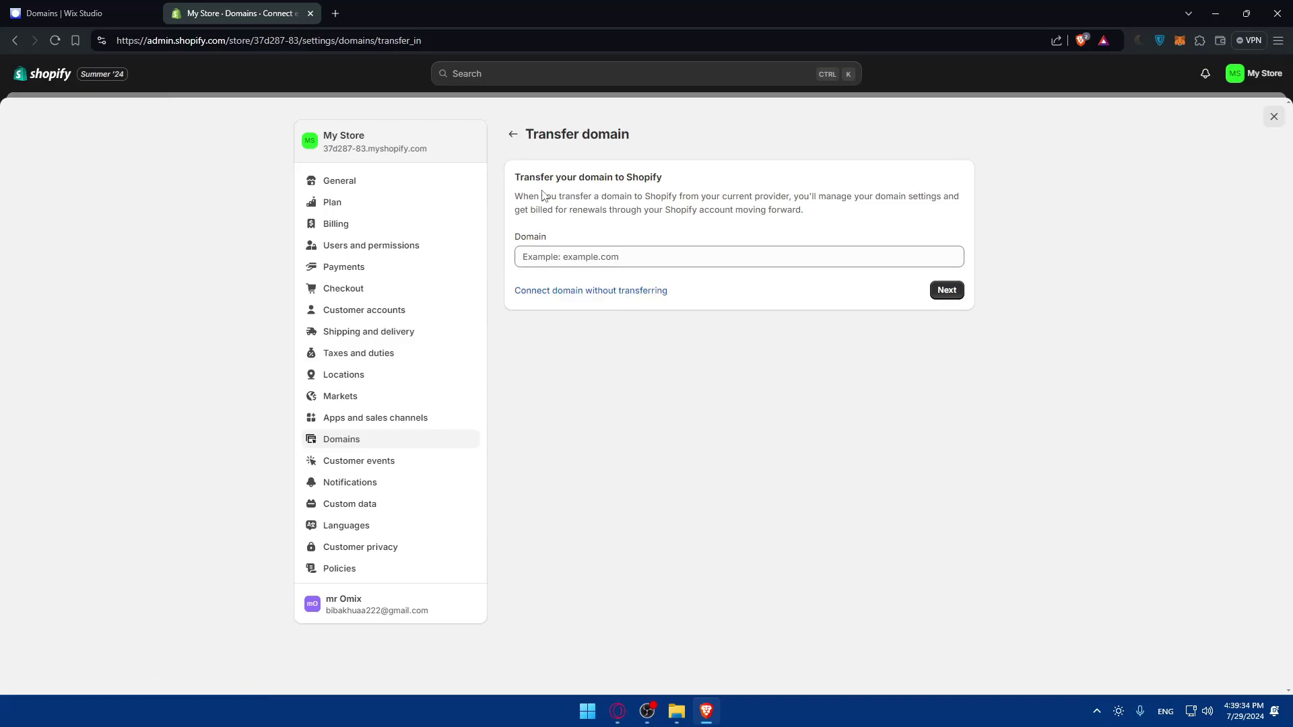
Try transferring the mromix domain and read the warning that .online domains can't be transferred.
left_click(592, 258)
type("mro")
type("mix.com")
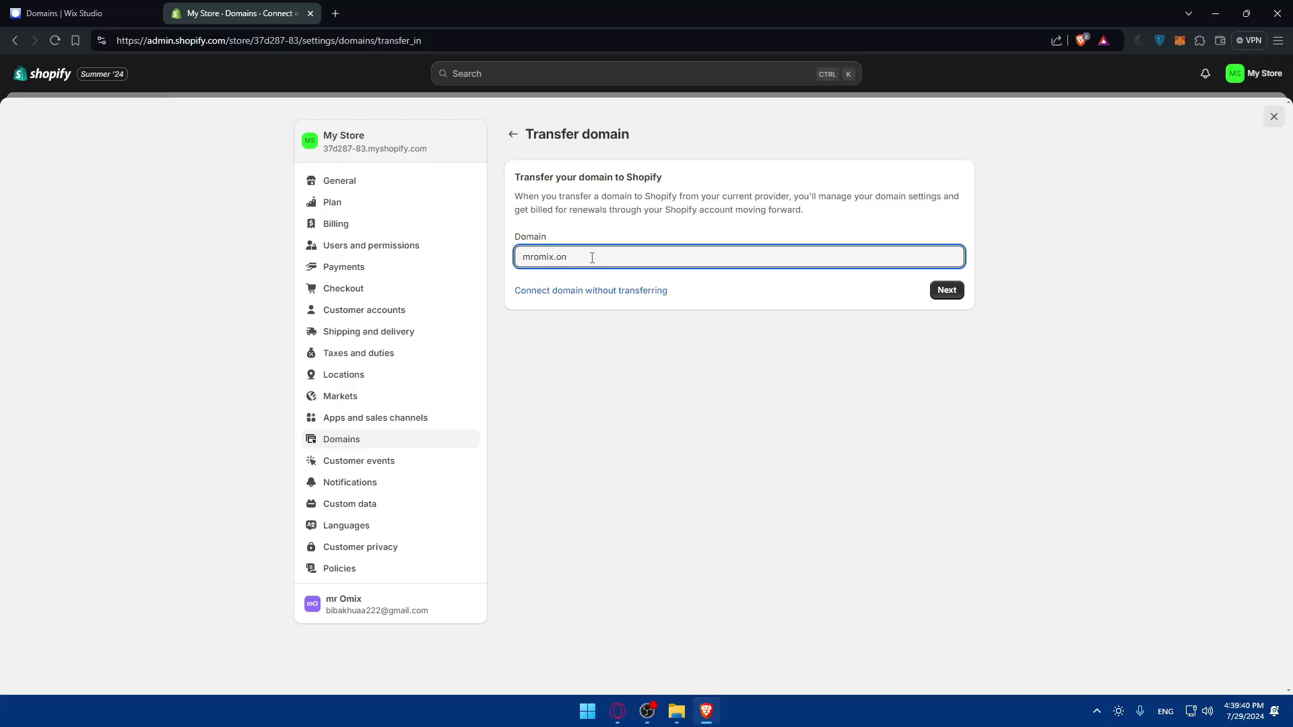
left_click(946, 290)
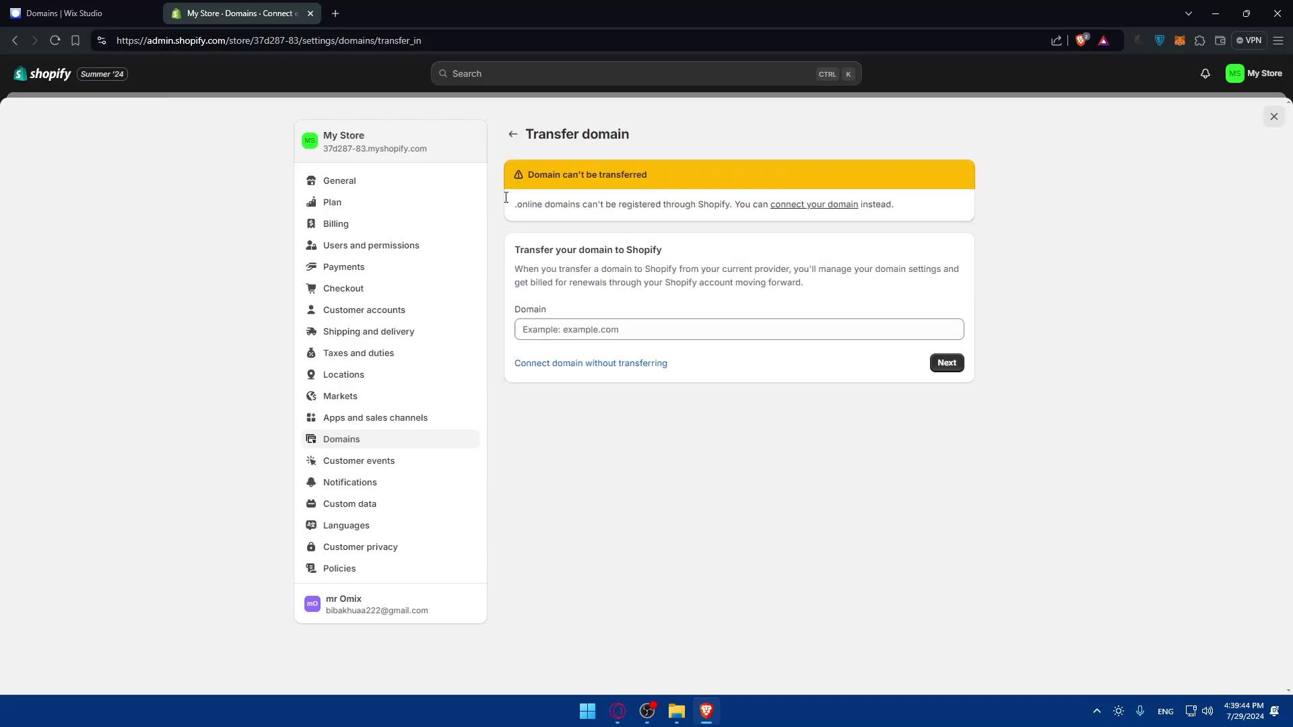
left_click_drag(529, 176, 689, 174)
left_click(689, 174)
left_click_drag(513, 206, 576, 206)
left_click(590, 207)
Enter omix.com for transfer, reaching its $15.00 USD/year auth-code step.
left_click(565, 329)
type("om")
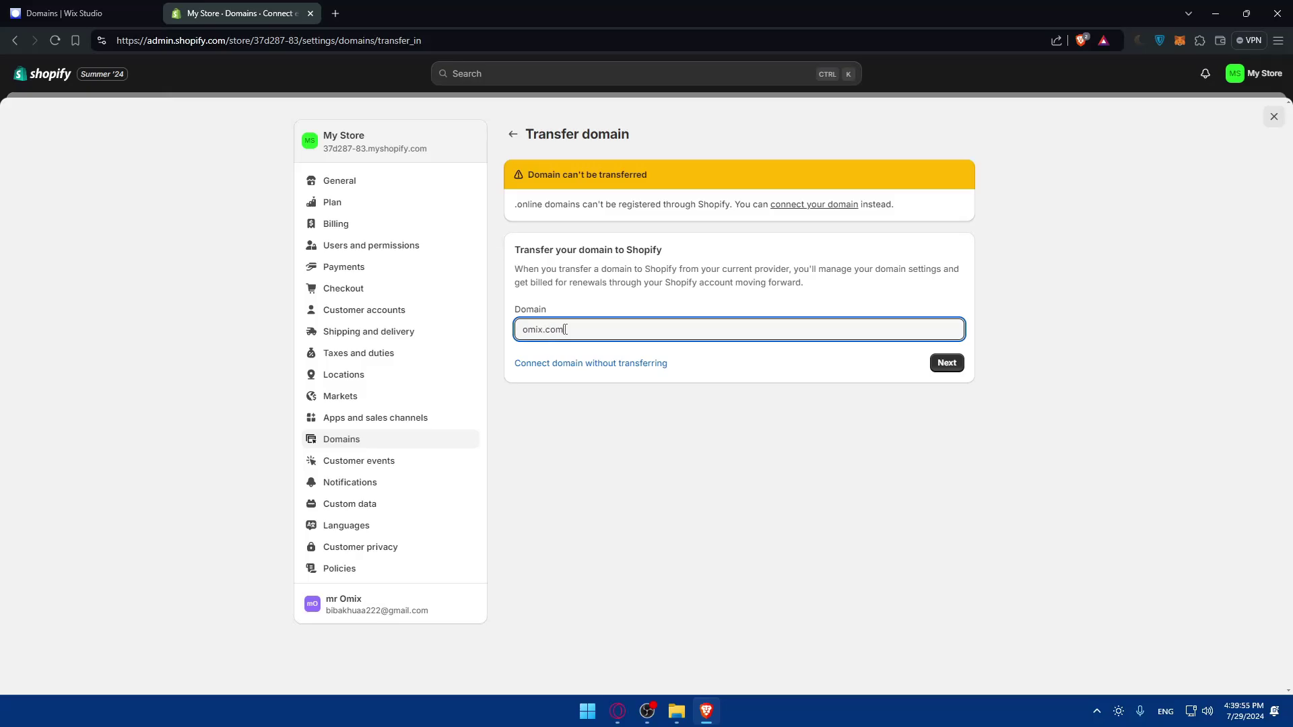
type("ix.com")
left_click(944, 371)
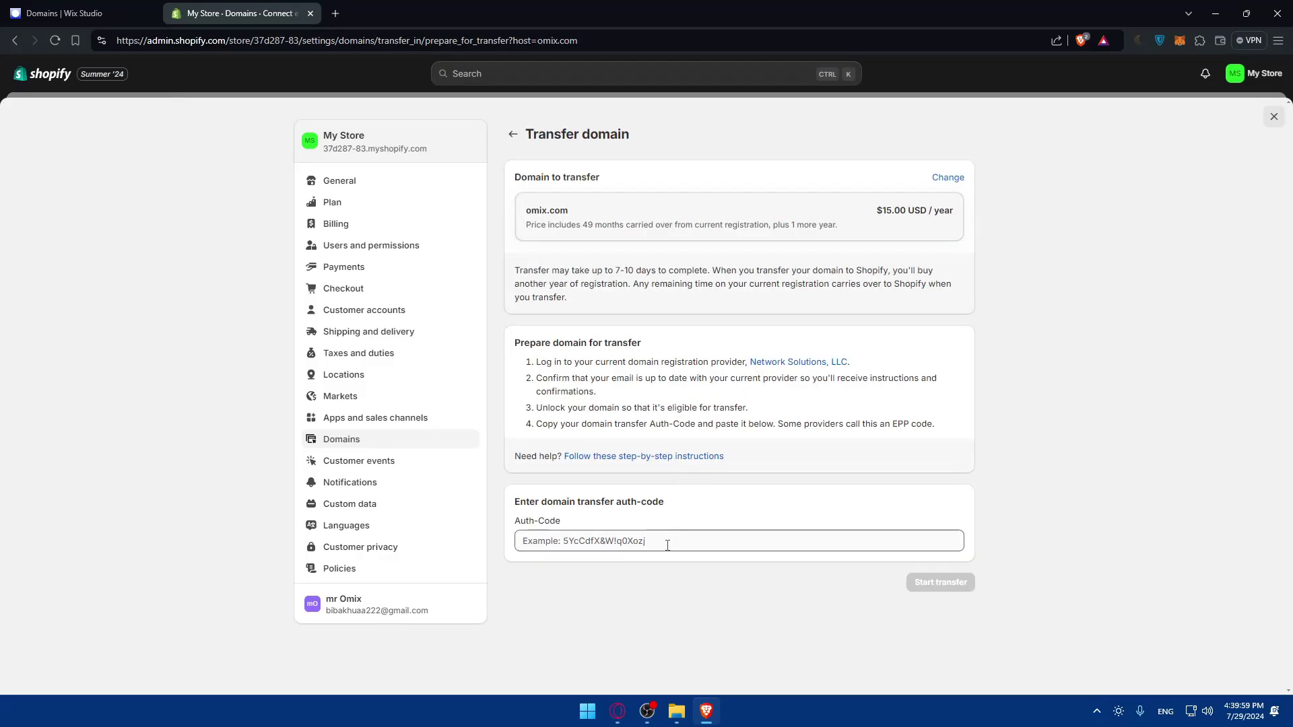
Review omix.com's transfer prep steps (unlock, EPP code), then choose 'Connect domain without transferring'.
left_click(676, 538)
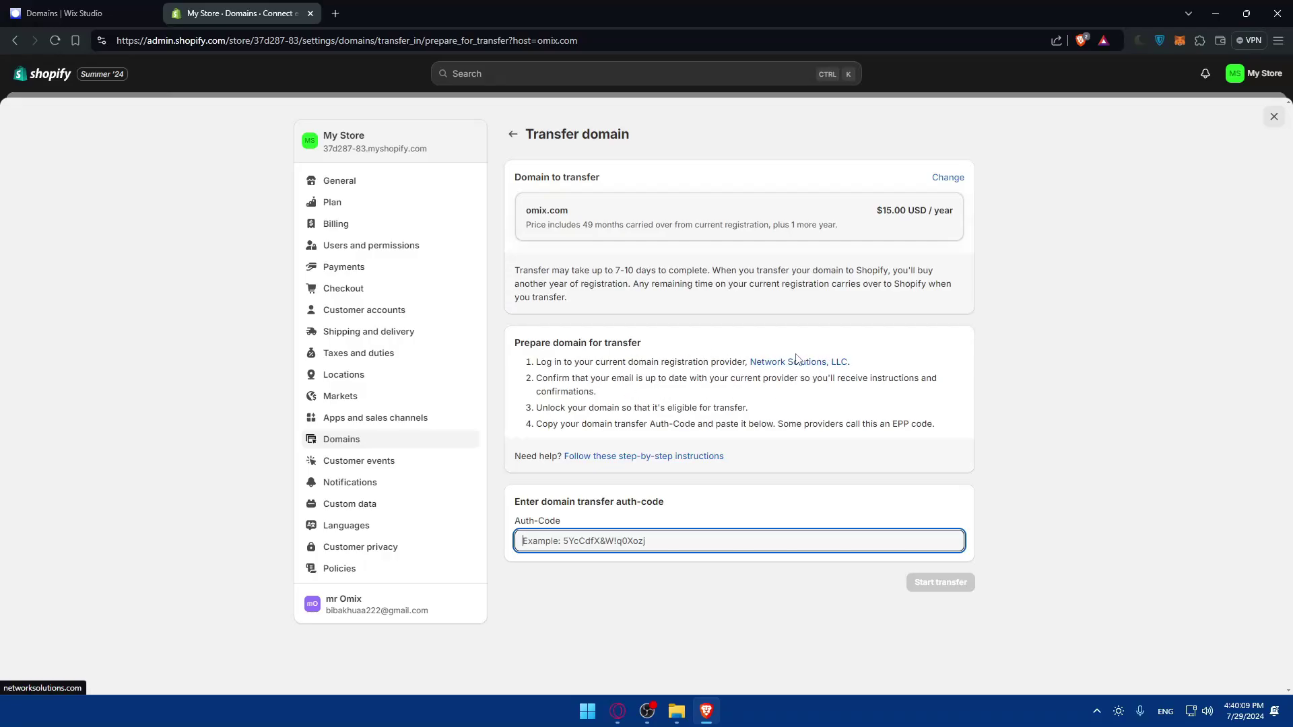
left_click(536, 382)
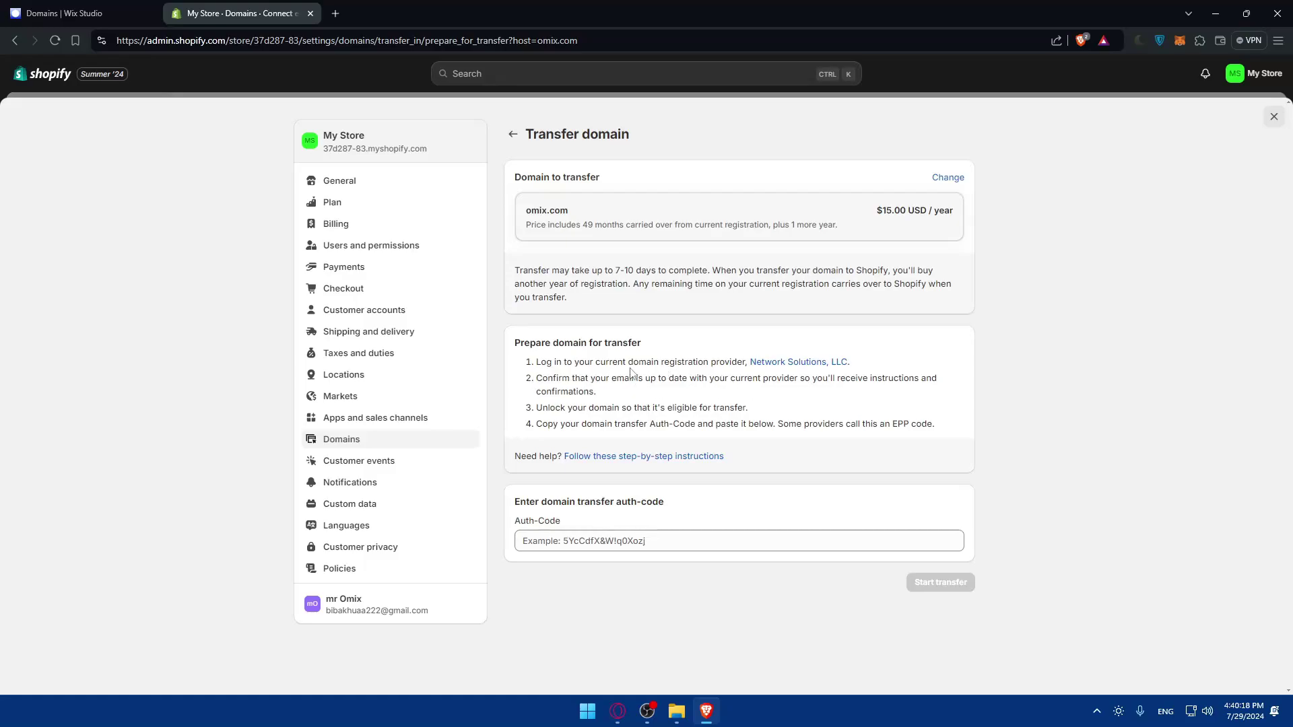
left_click_drag(748, 410, 609, 409)
left_click(628, 410)
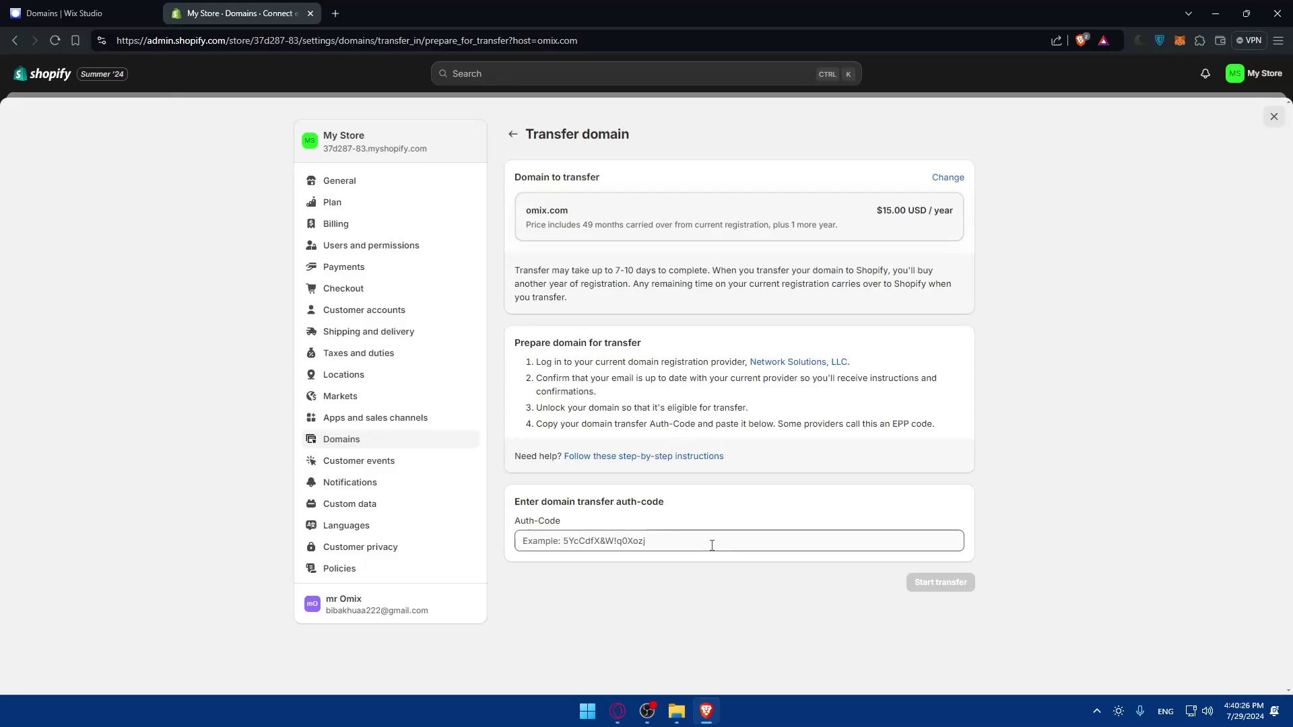
mouse_move(866, 425)
left_mouse_down()
mouse_move(936, 424)
mouse_move(864, 425)
left_mouse_up()
left_click(878, 422)
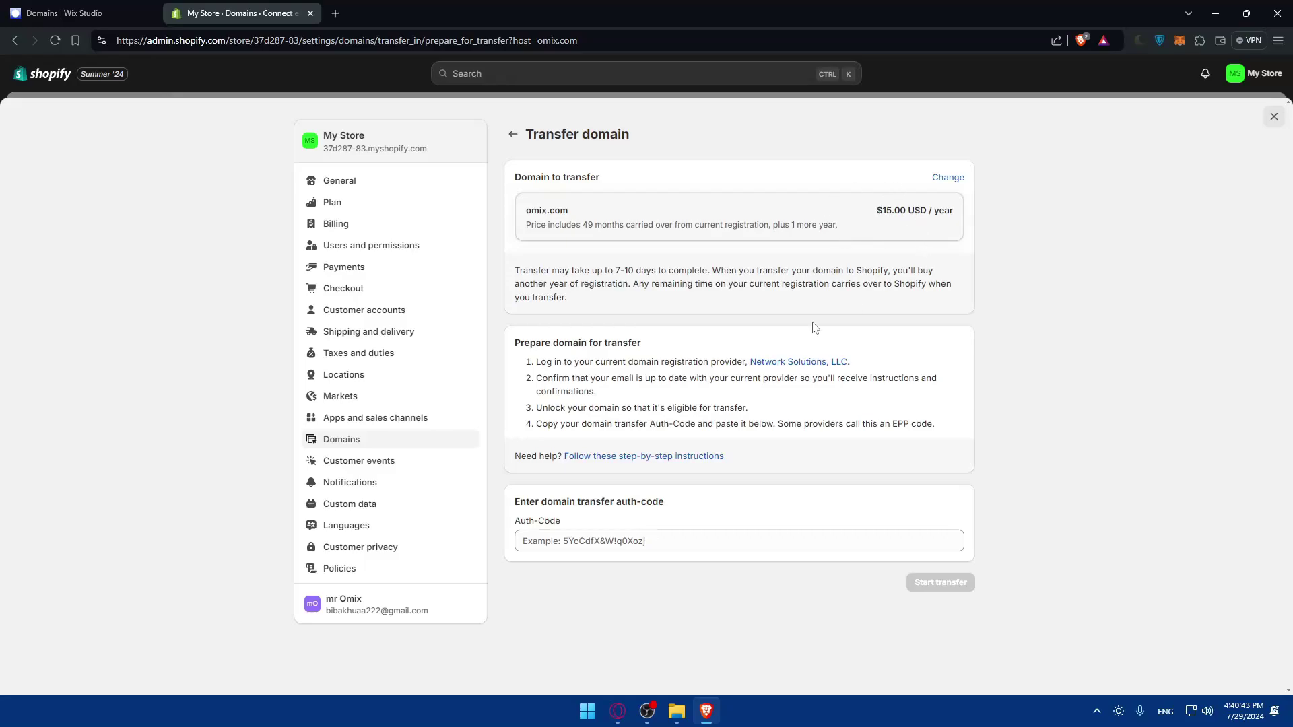
left_click(512, 134)
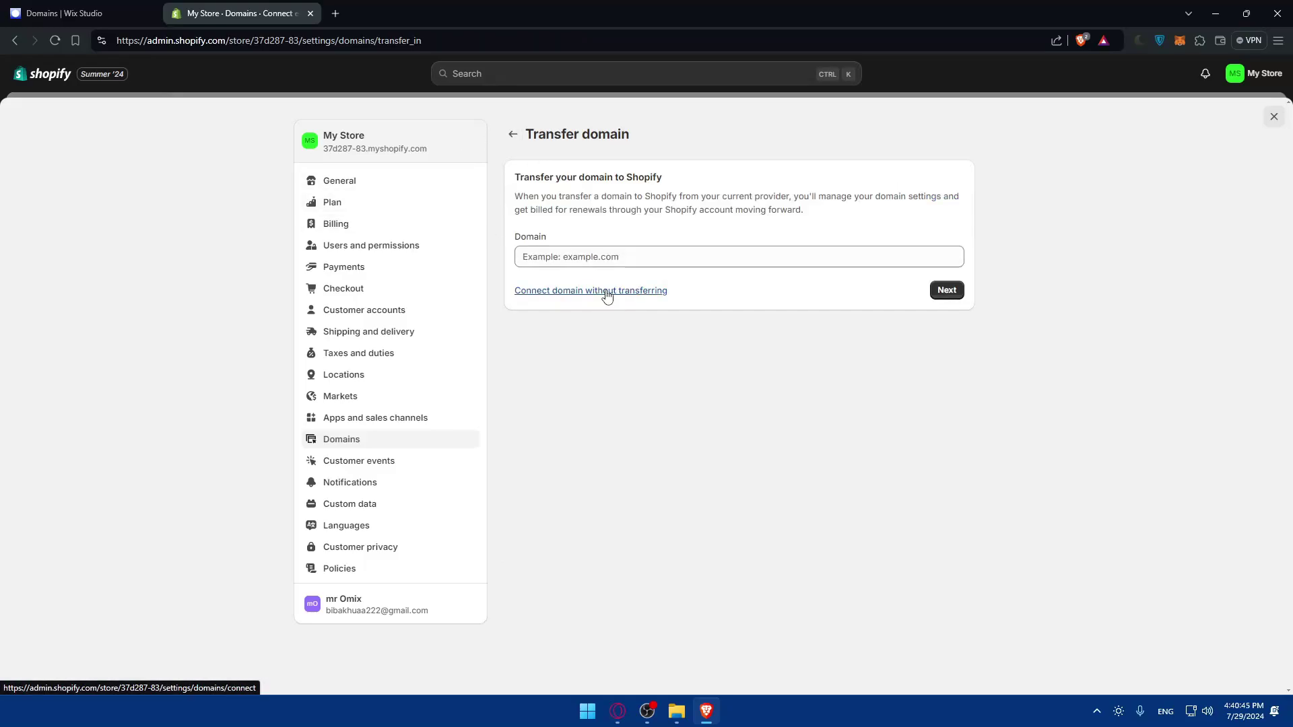
left_click(612, 290)
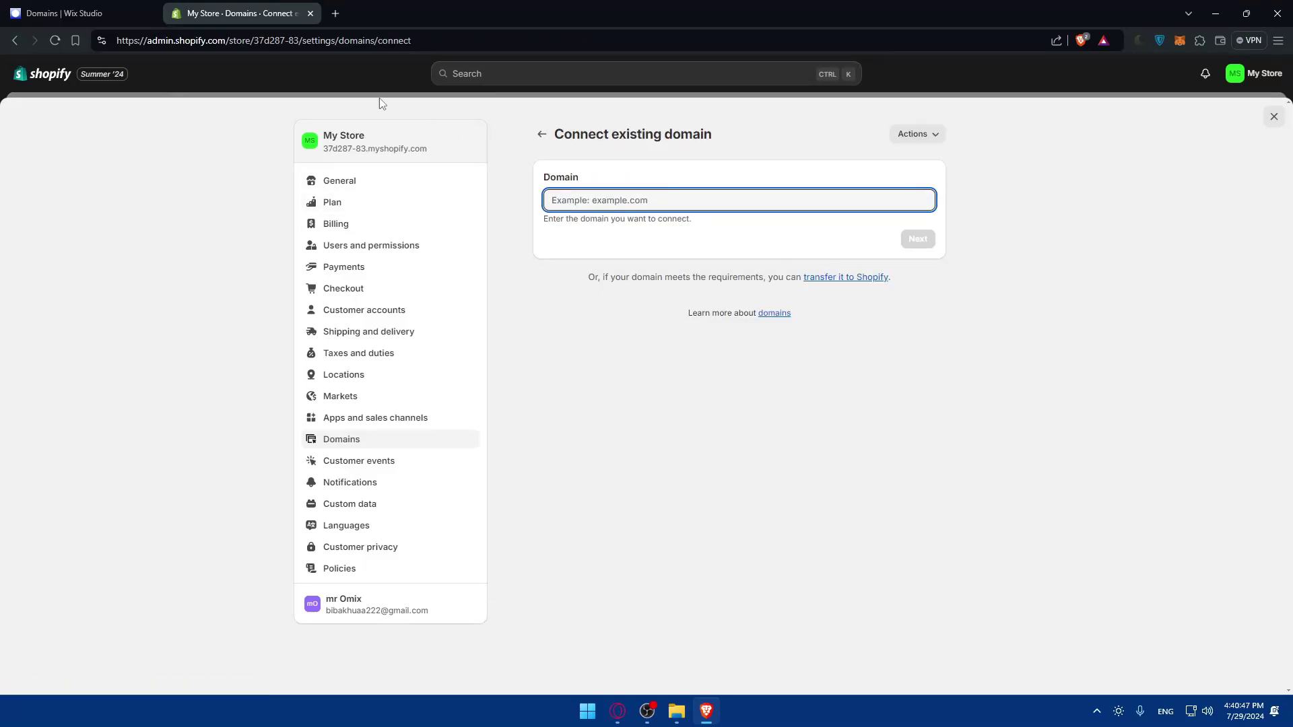